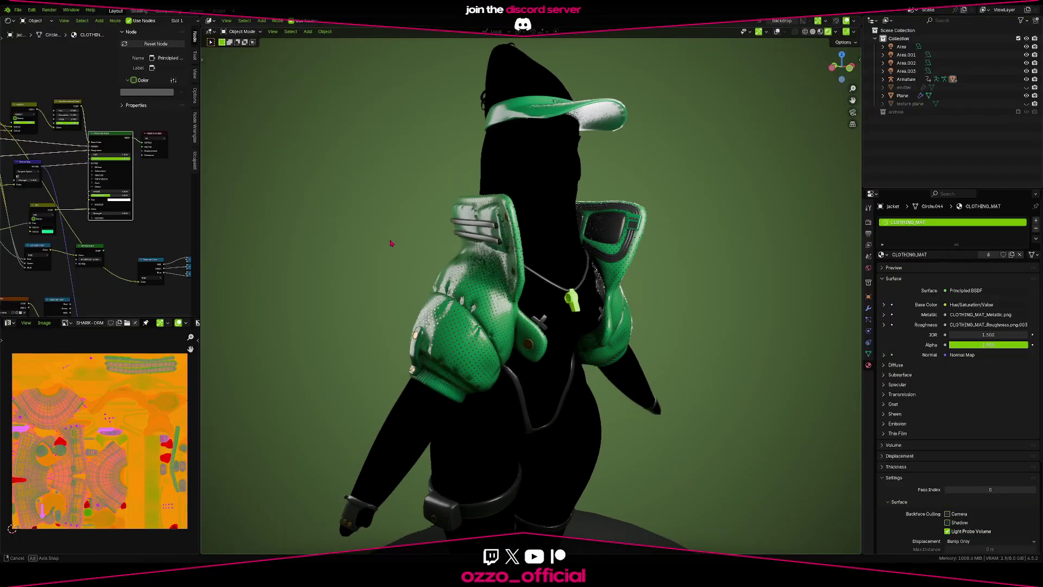
Preview the Diffuse BSDF output of the clothing material and inspect the jacket and character from several angles.
{"action": "scroll", "coordinate": [684, 368], "scroll_direction": "down", "scroll_amount": 5}
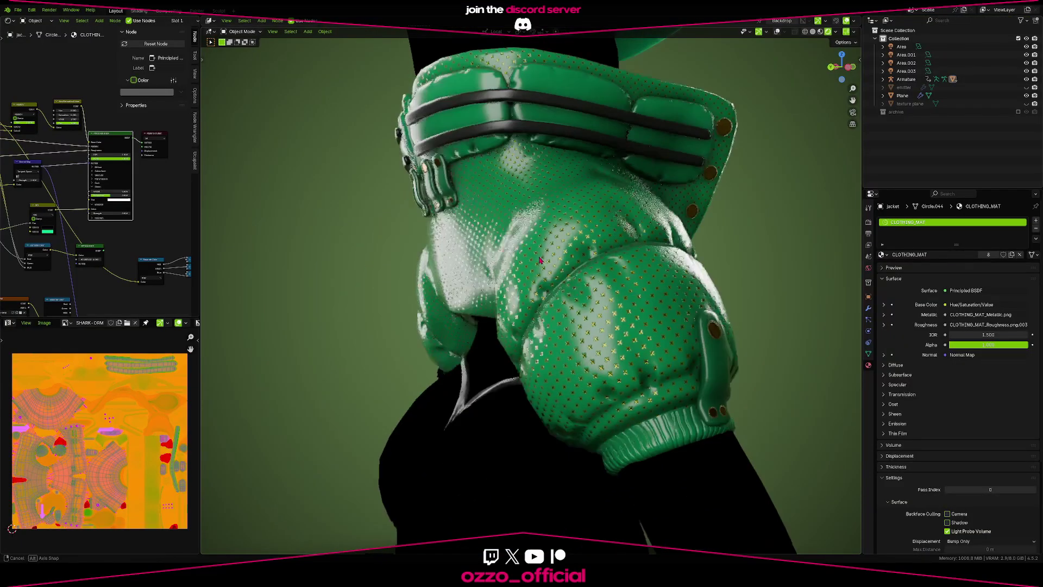
{"action": "middle_click_drag", "start_coordinate": [685, 368], "coordinate": [609, 365]}
{"action": "left_click", "coordinate": [101, 264], "text": "ctrl+shift"}
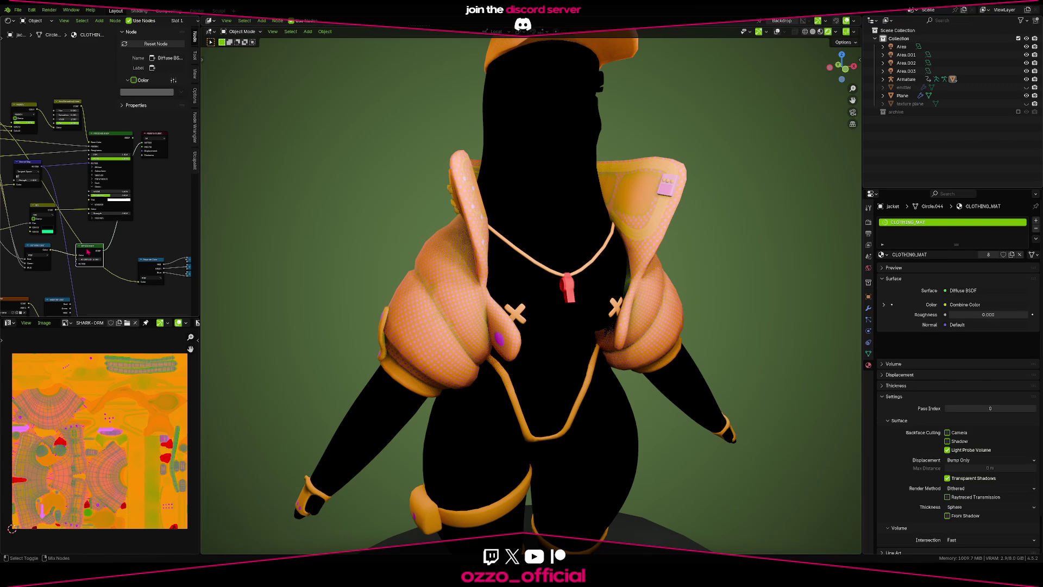
{"action": "mouse_move", "coordinate": [389, 296]}
{"action": "middle_mouse_down"}
{"action": "mouse_move", "coordinate": [610, 275]}
{"action": "mouse_move", "coordinate": [584, 325]}
{"action": "mouse_move", "coordinate": [654, 384]}
{"action": "middle_mouse_up"}
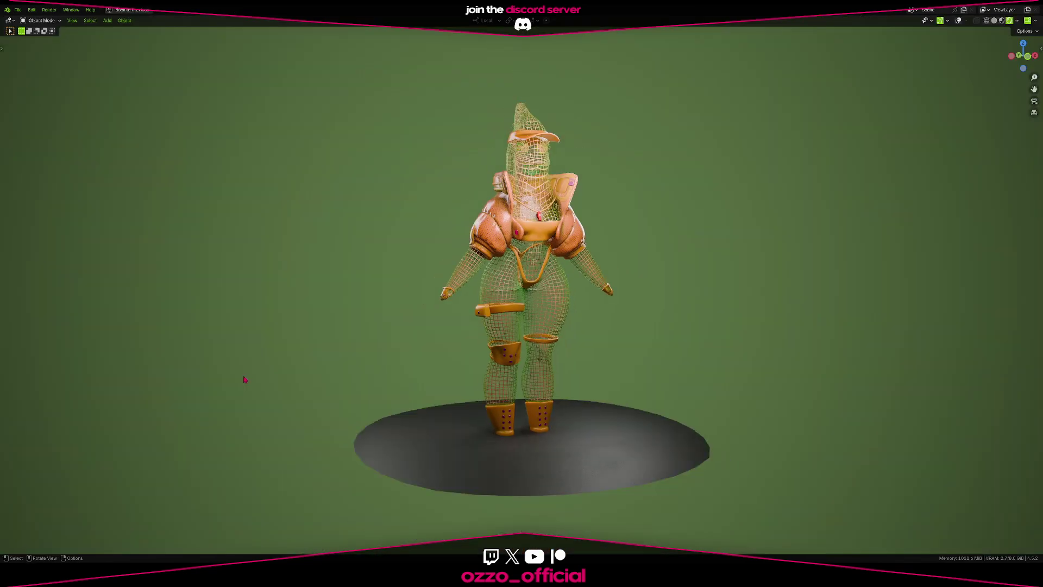
{"action": "middle_click_drag", "start_coordinate": [242, 380], "coordinate": [599, 382]}
{"action": "middle_click_drag", "start_coordinate": [600, 382], "coordinate": [658, 383]}
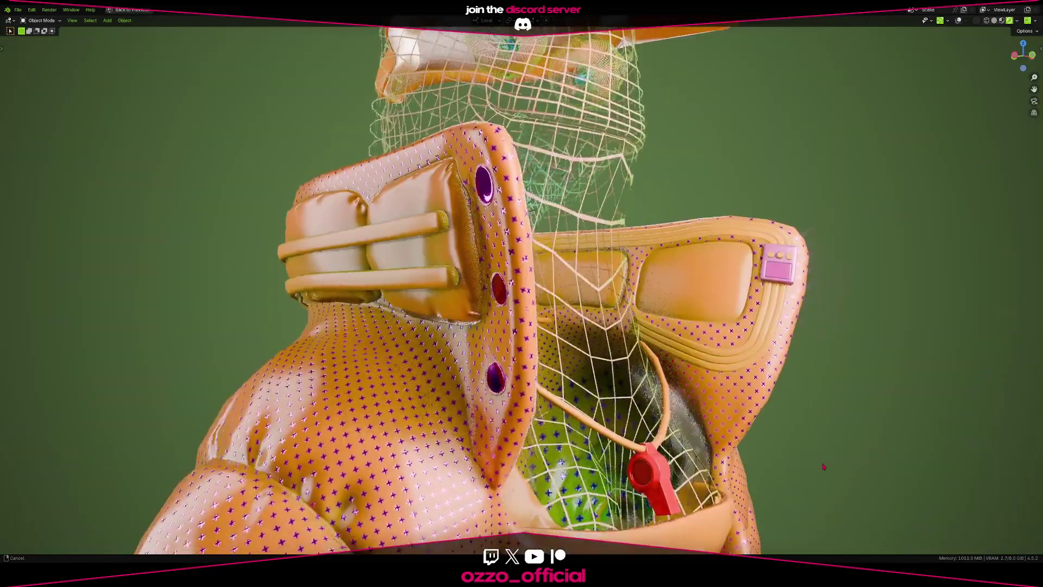
{"action": "middle_click_drag", "start_coordinate": [824, 466], "coordinate": [826, 240], "text": "shift"}
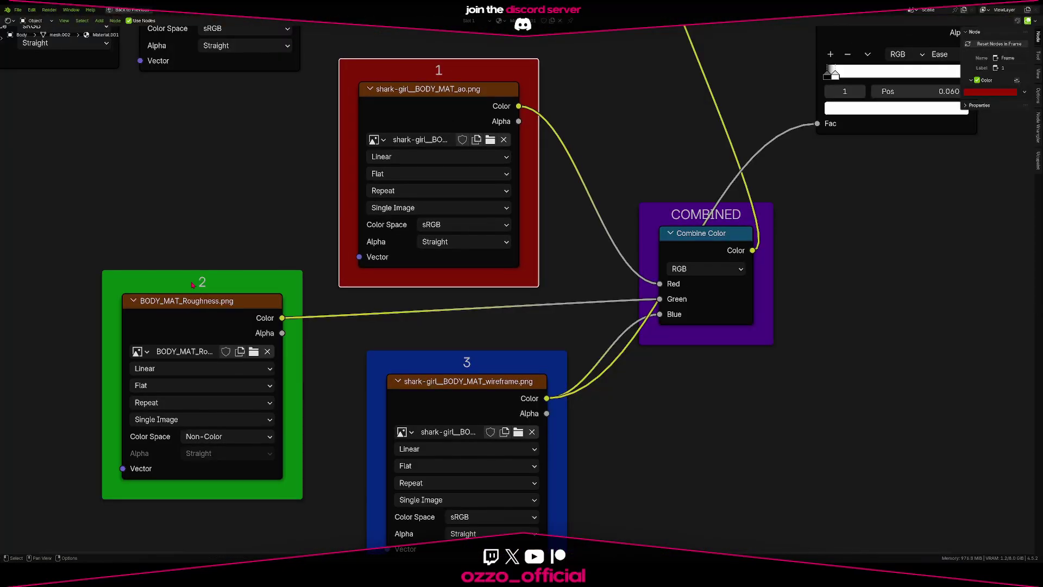
{"action": "left_click_drag", "start_coordinate": [193, 284], "coordinate": [197, 252]}
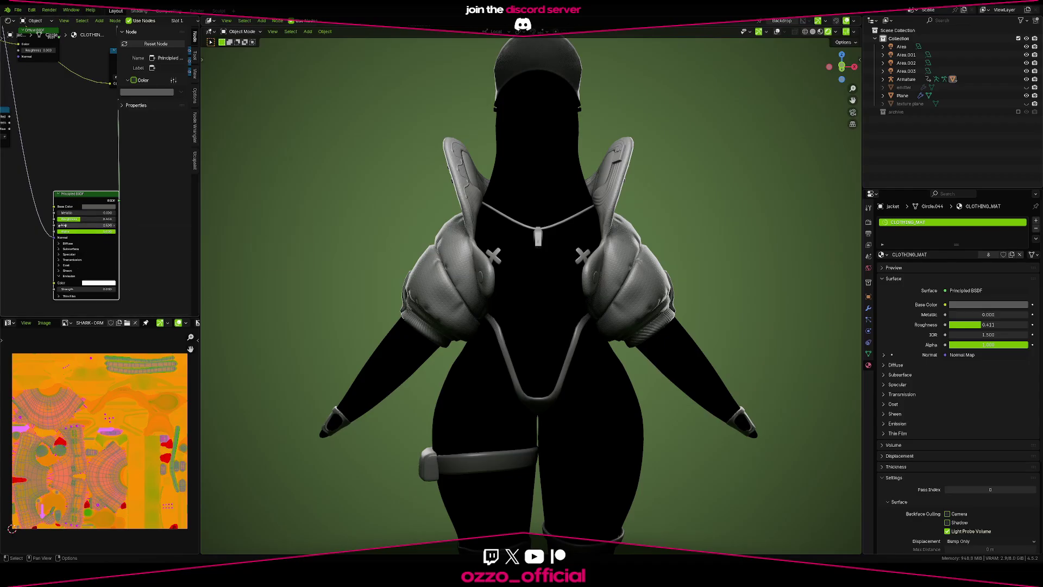
Vary the Roughness of the plain grey Principled BSDF up and down to compare the jacket's shine.
{"action": "mouse_move", "coordinate": [68, 219]}
{"action": "left_mouse_down"}
{"action": "mouse_move", "coordinate": [117, 219]}
{"action": "mouse_move", "coordinate": [60, 219]}
{"action": "mouse_move", "coordinate": [96, 219]}
{"action": "left_mouse_up"}
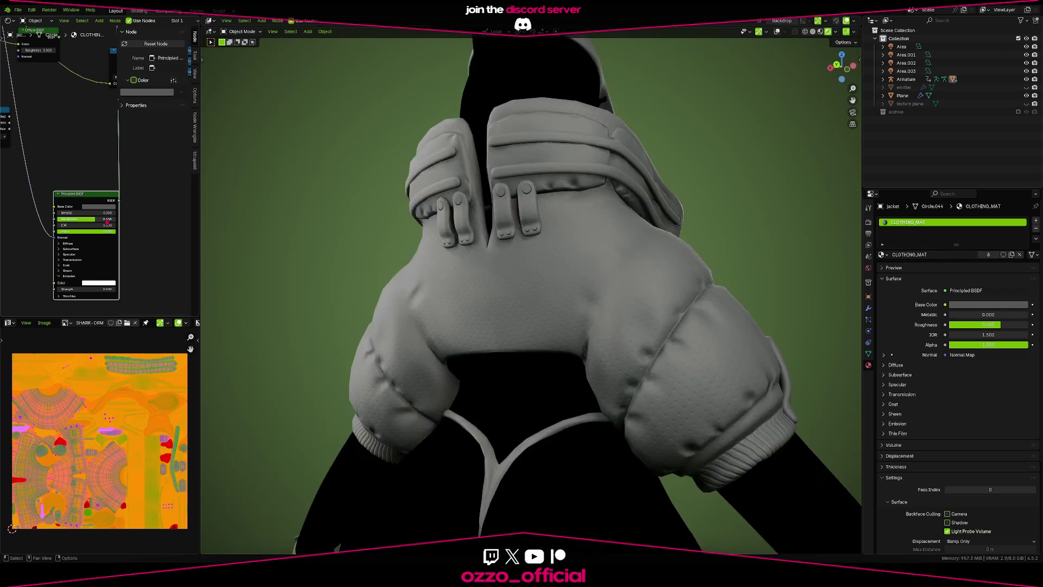
{"action": "left_click_drag", "start_coordinate": [97, 219], "coordinate": [64, 219]}
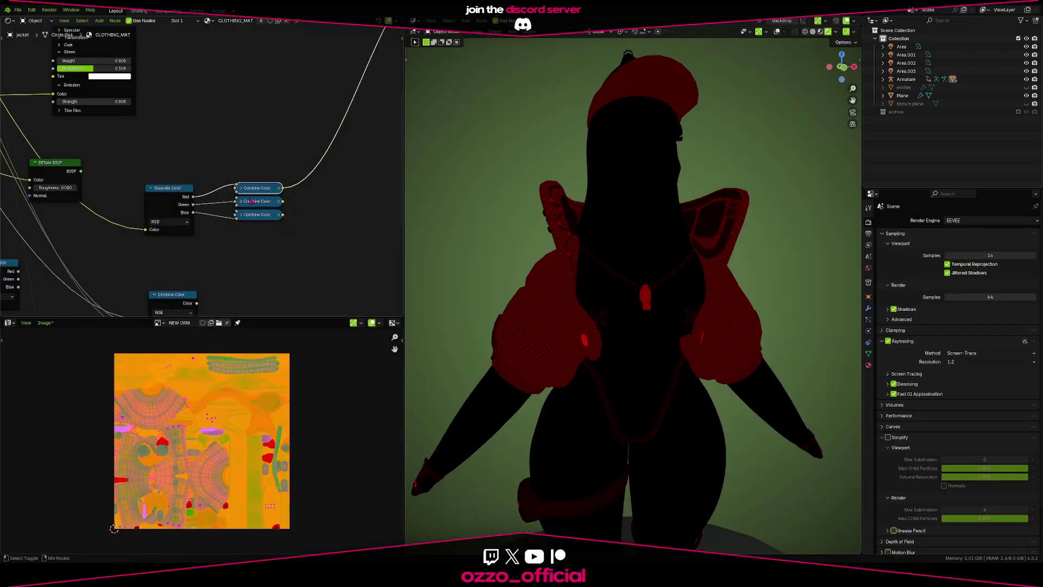
Preview the green and blue channel Combine Color nodes on the jacket, and restore the textured Principled BSDF as the output.
{"action": "left_click", "coordinate": [252, 203], "text": "ctrl+shift"}
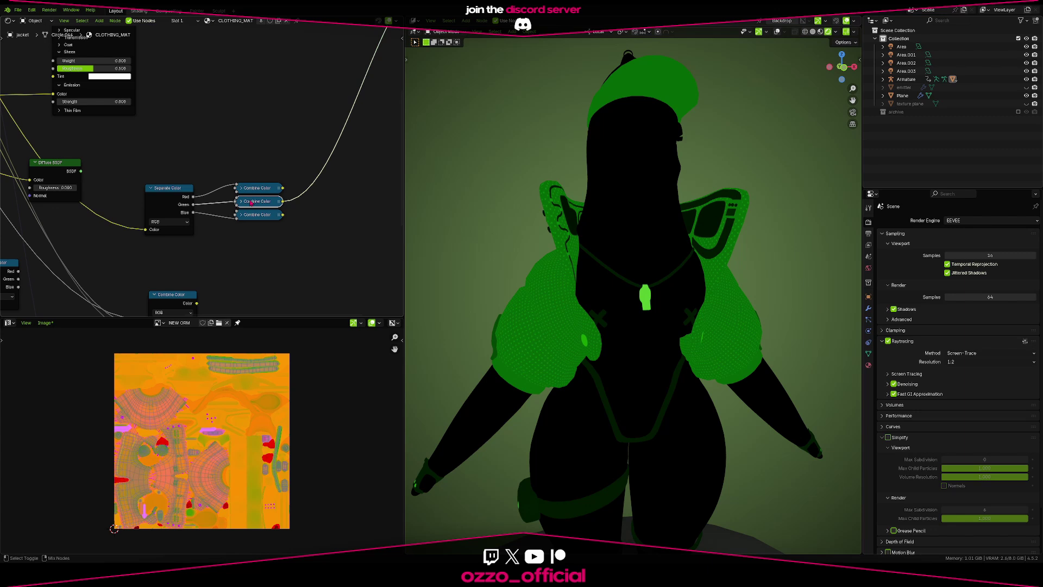
{"action": "left_click", "coordinate": [251, 218], "text": "ctrl+shift"}
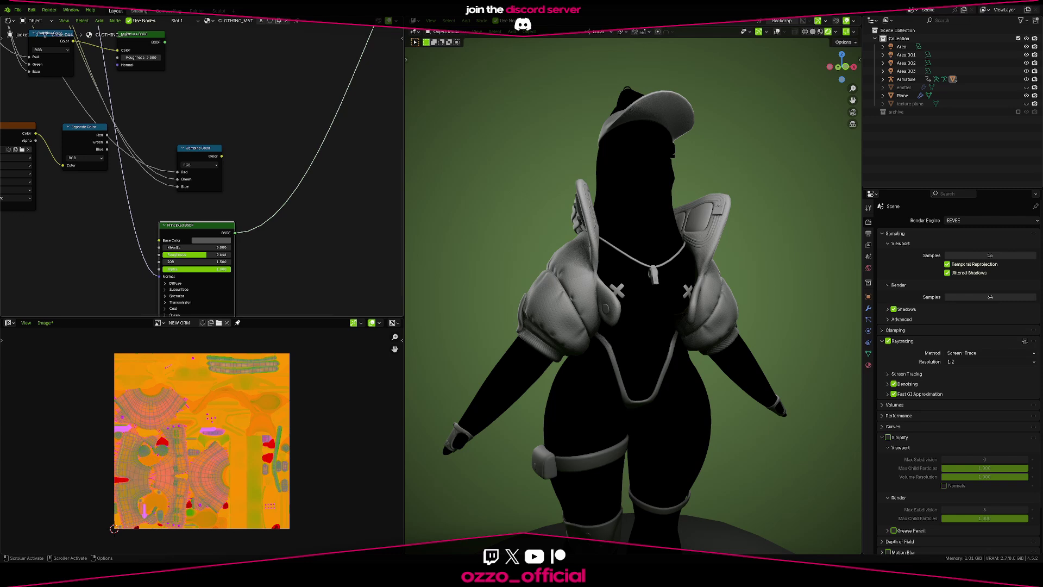
{"action": "middle_click_drag", "start_coordinate": [171, 101], "coordinate": [179, 313]}
{"action": "scroll", "coordinate": [188, 87], "scroll_direction": "up", "scroll_amount": 1}
{"action": "left_click", "coordinate": [188, 85], "text": "ctrl+shift"}
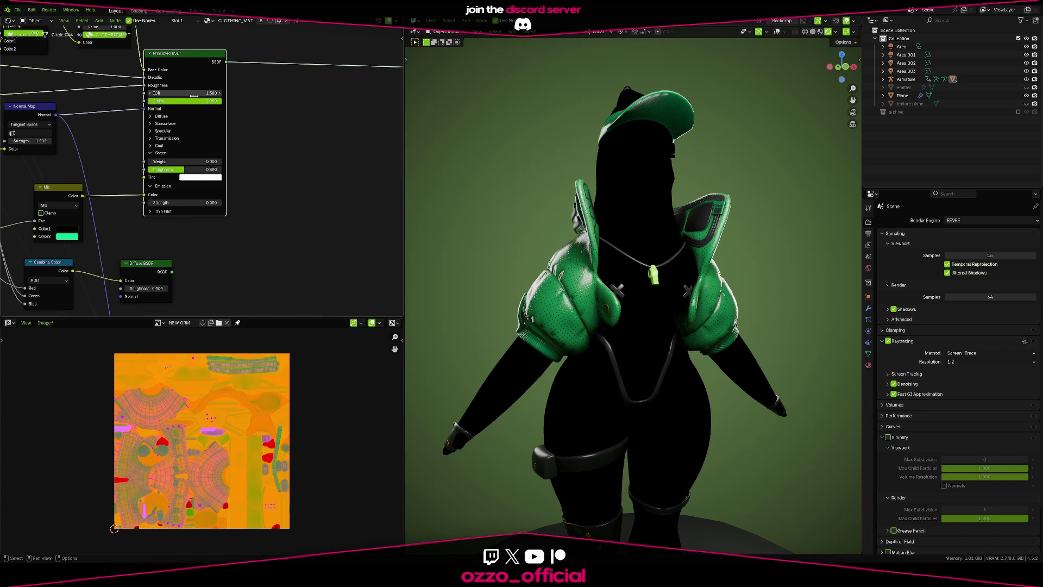
{"action": "middle_click_drag", "start_coordinate": [193, 96], "coordinate": [180, 143]}
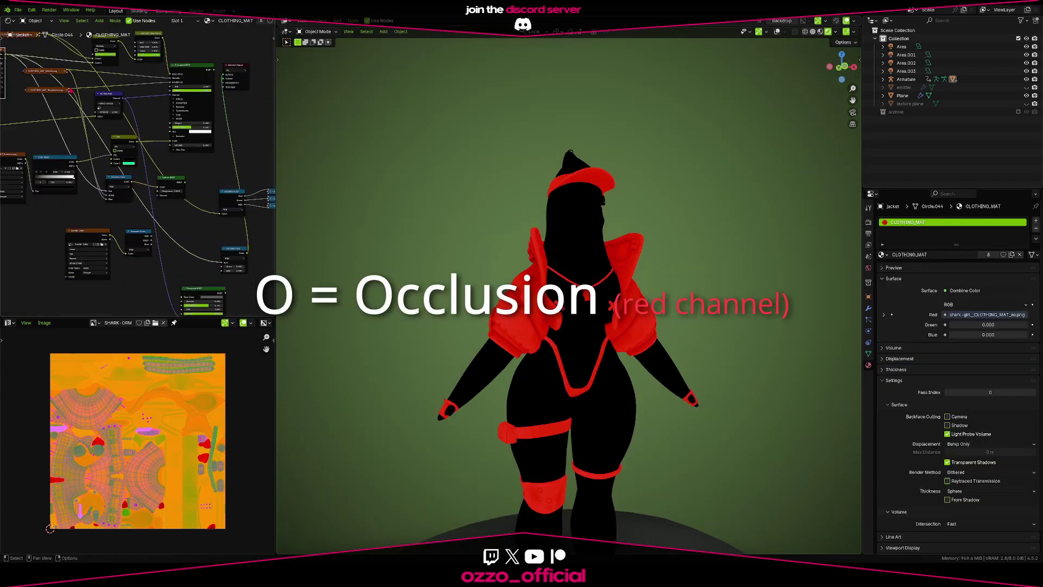
Link the roughness and metallic textures to the Green and Blue inputs of the jacket material's Combine Color node.
{"action": "left_click_drag", "start_coordinate": [67, 71], "coordinate": [222, 273]}
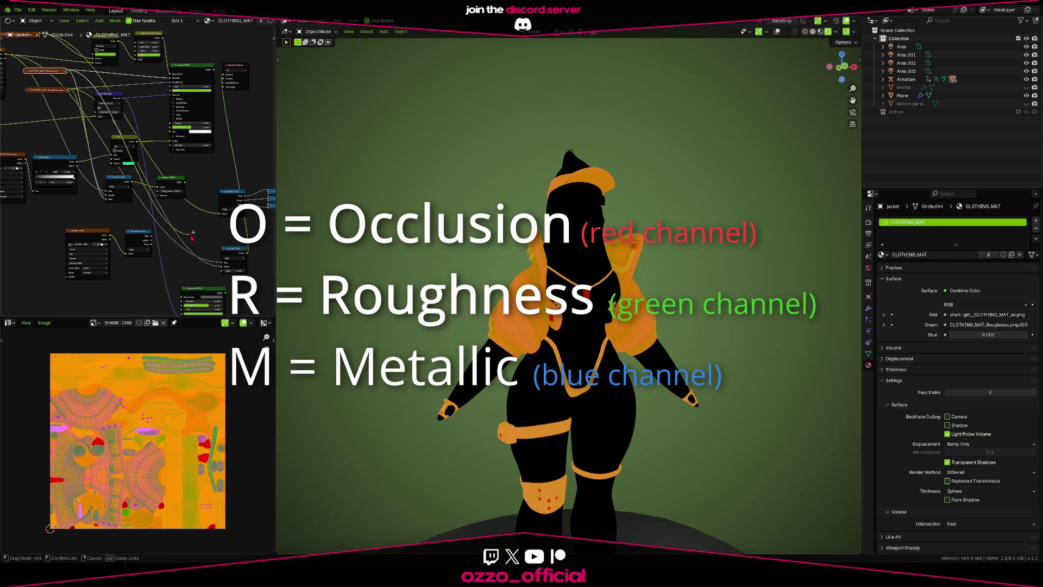
{"action": "middle_click_drag", "start_coordinate": [451, 346], "coordinate": [759, 202]}
Unhide the texture plane, select it and frame it in the viewport.
{"action": "left_click", "coordinate": [1026, 103]}
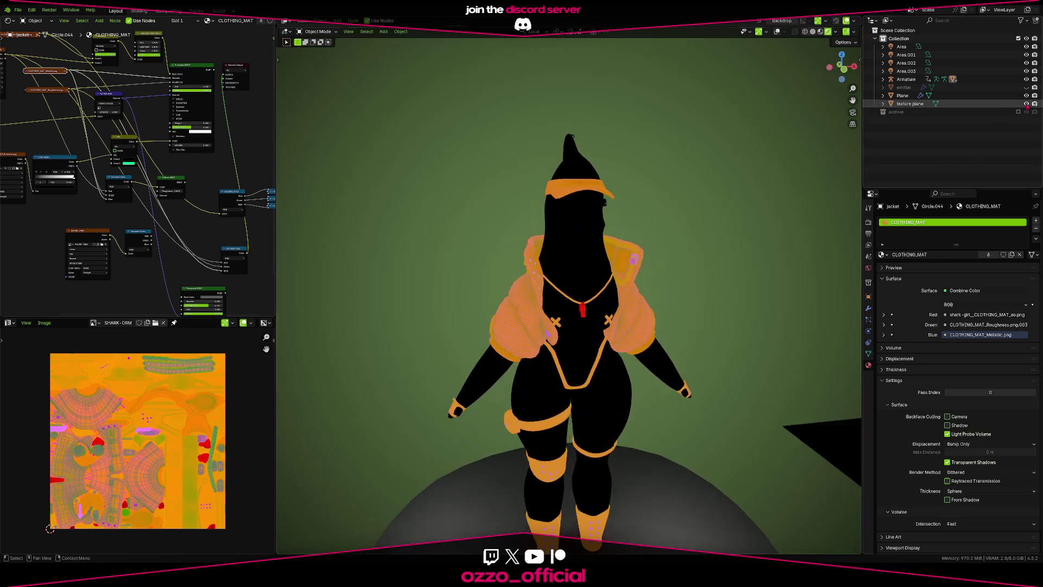
{"action": "left_click", "coordinate": [910, 103]}
{"action": "key", "text": "KP_Decimal"}
{"action": "middle_click_drag", "start_coordinate": [626, 241], "coordinate": [629, 296]}
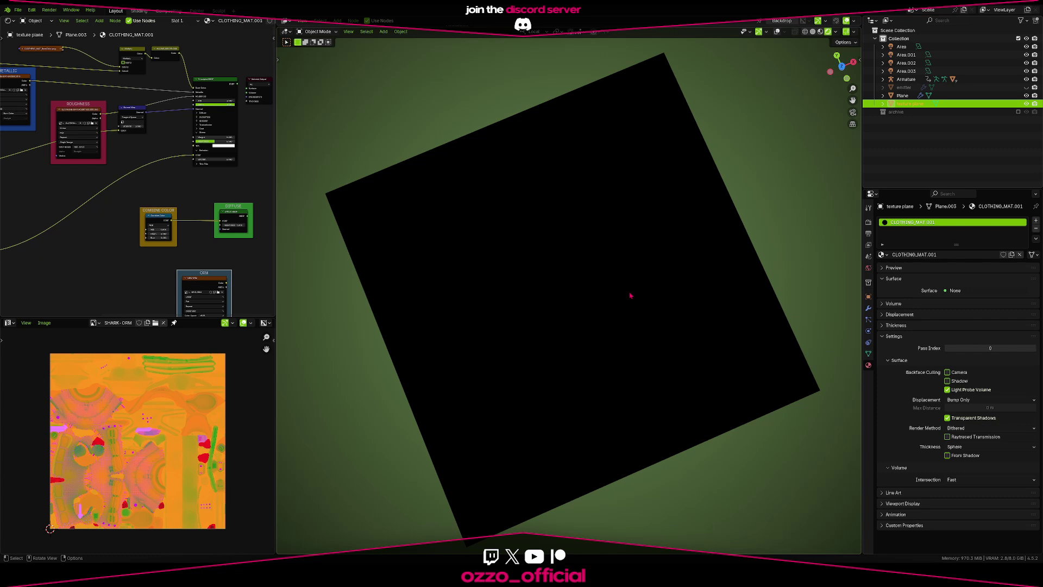
Connect the texture plane's Principled BSDF to the material output and show the plane in Material Preview shading.
{"action": "middle_click_drag", "start_coordinate": [104, 140], "coordinate": [42, 197]}
{"action": "scroll", "coordinate": [175, 127], "scroll_direction": "up", "scroll_amount": 4}
{"action": "left_click", "coordinate": [175, 127], "text": "ctrl+shift"}
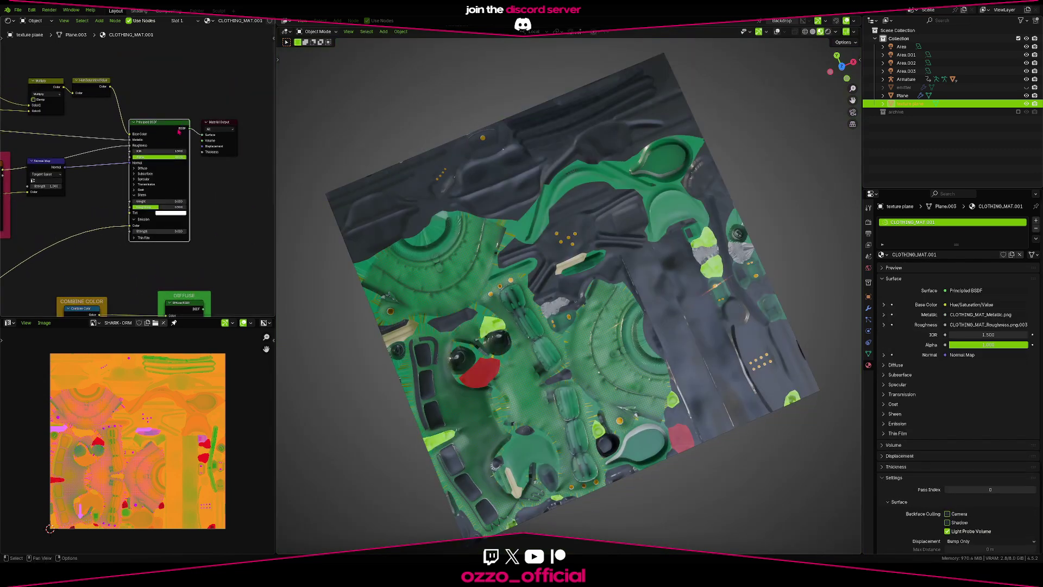
{"action": "scroll", "coordinate": [176, 131], "scroll_direction": "down", "scroll_amount": 4}
{"action": "mouse_move", "coordinate": [486, 325]}
{"action": "middle_mouse_down"}
{"action": "mouse_move", "coordinate": [490, 266]}
{"action": "mouse_move", "coordinate": [542, 243]}
{"action": "mouse_move", "coordinate": [512, 287]}
{"action": "mouse_move", "coordinate": [512, 263]}
{"action": "middle_mouse_up"}
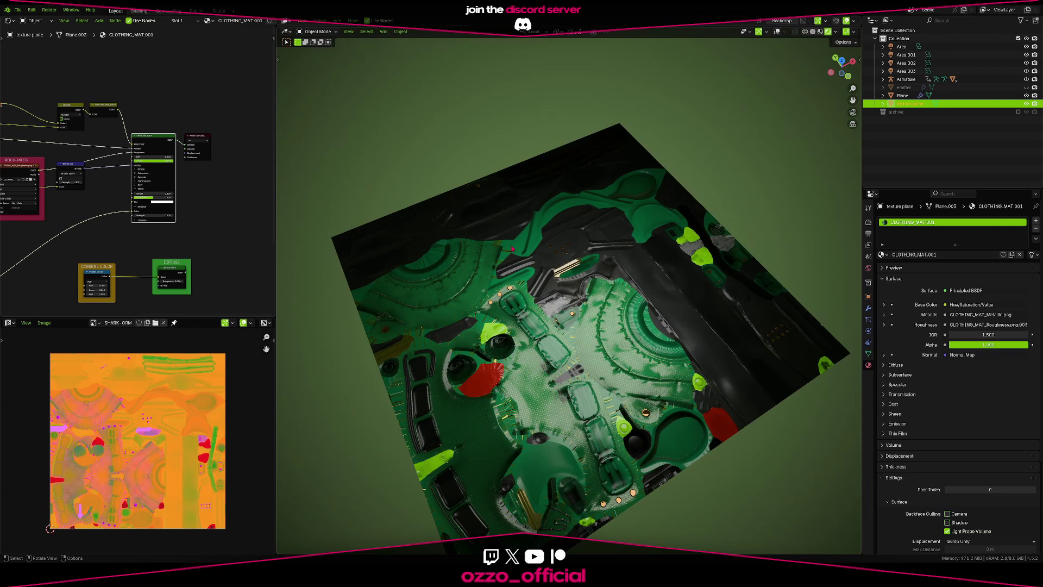
{"action": "key", "text": "z"}
{"action": "left_click", "coordinate": [512, 308]}
Link the AO, roughness and metallic textures' color outputs to the Red, Green and Blue inputs of Combine Color.
{"action": "middle_click_drag", "start_coordinate": [86, 251], "coordinate": [170, 211]}
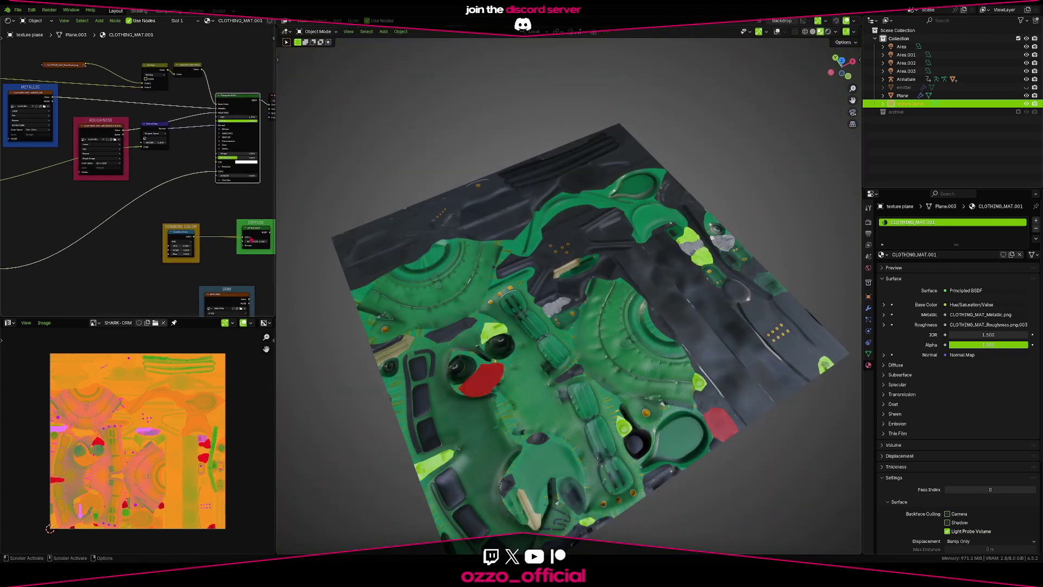
{"action": "key", "text": "ctrl+space"}
{"action": "middle_click_drag", "start_coordinate": [520, 448], "coordinate": [461, 438]}
{"action": "scroll", "coordinate": [477, 435], "scroll_direction": "up", "scroll_amount": 6}
{"action": "middle_click_drag", "start_coordinate": [434, 336], "coordinate": [425, 345]}
{"action": "scroll", "coordinate": [425, 345], "scroll_direction": "down", "scroll_amount": 2}
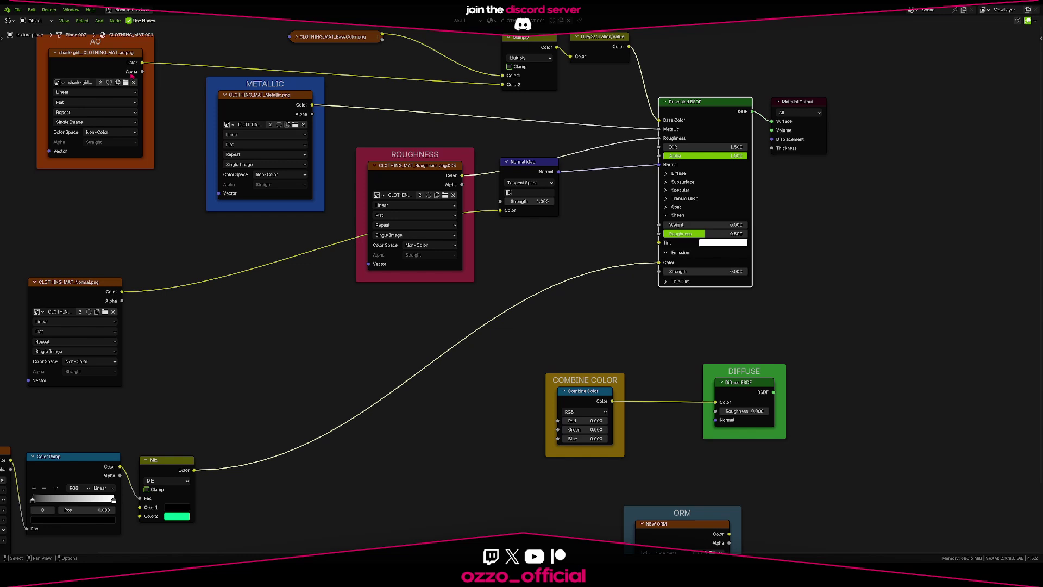
{"action": "left_click_drag", "start_coordinate": [146, 75], "coordinate": [562, 434]}
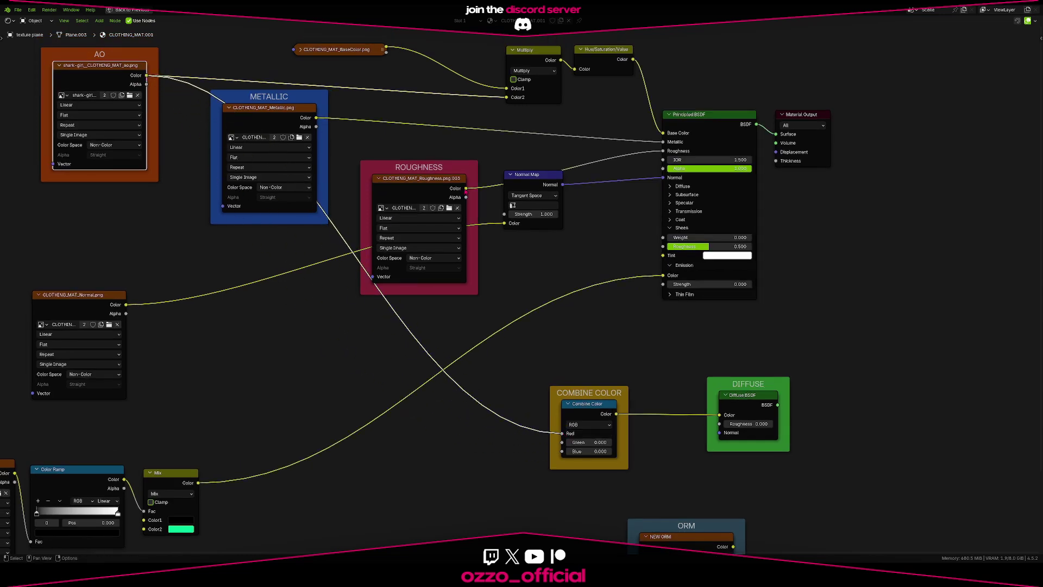
{"action": "left_click_drag", "start_coordinate": [466, 188], "coordinate": [563, 443]}
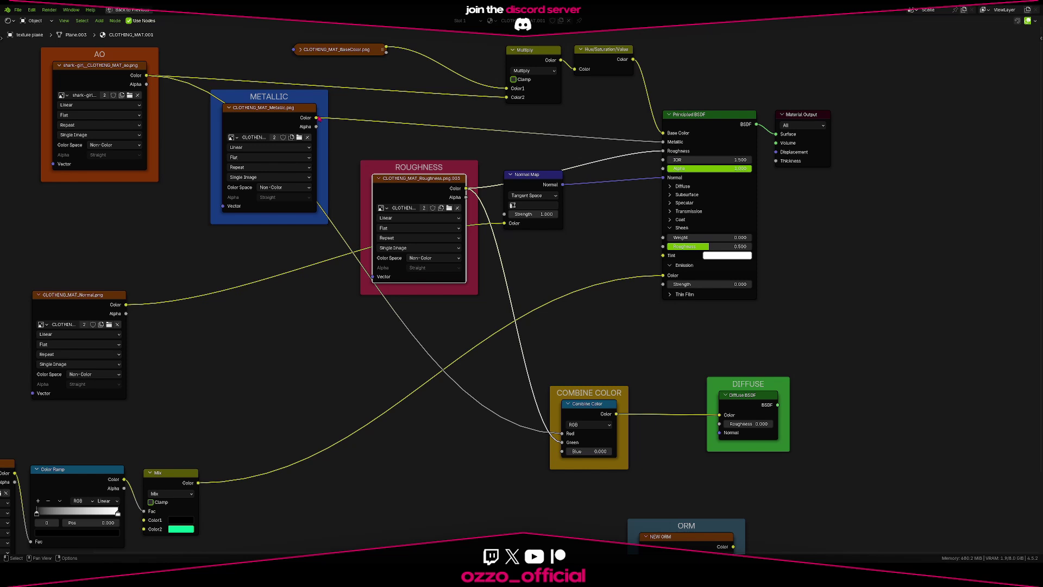
{"action": "left_click_drag", "start_coordinate": [413, 378], "coordinate": [562, 452]}
{"action": "middle_click_drag", "start_coordinate": [643, 446], "coordinate": [585, 372]}
{"action": "scroll", "coordinate": [583, 348], "scroll_direction": "up", "scroll_amount": 8}
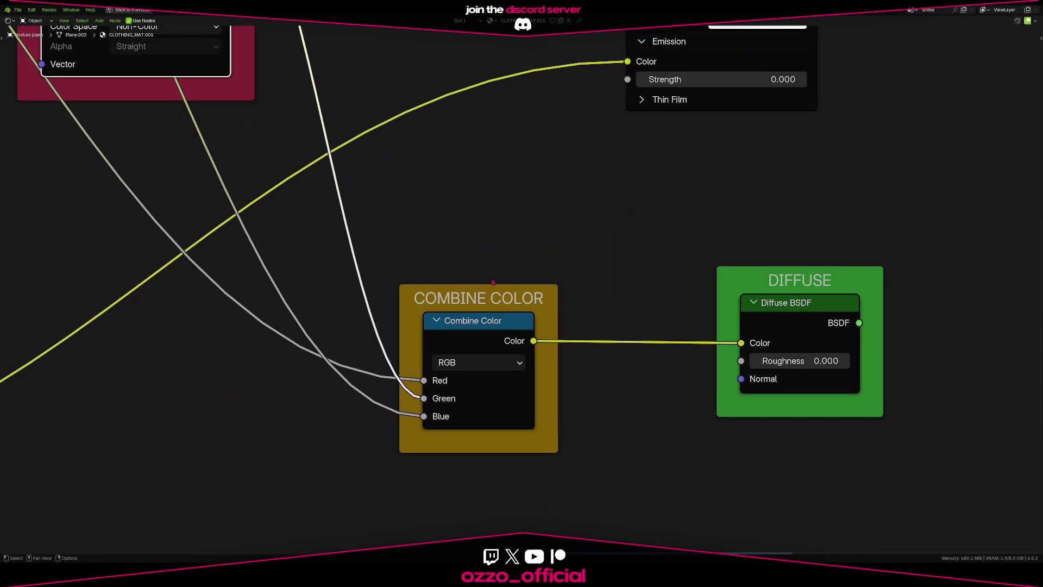
{"action": "left_click_drag", "start_coordinate": [492, 288], "coordinate": [491, 290]}
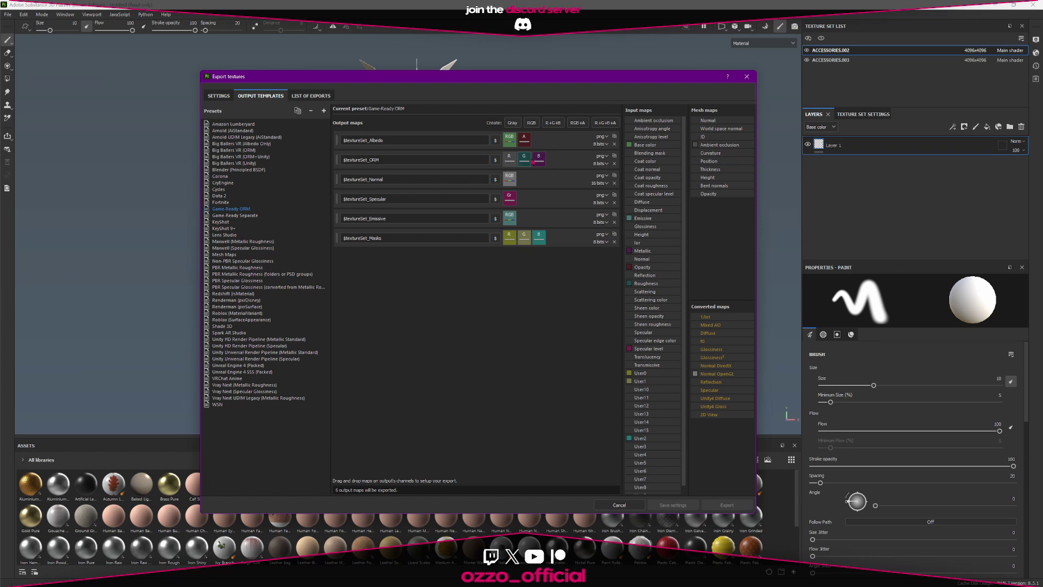
Look over the Game-Ready-ORM output template in Substance Painter's texture export settings.
{"action": "scroll", "coordinate": [652, 166], "scroll_direction": "down", "scroll_amount": 1}
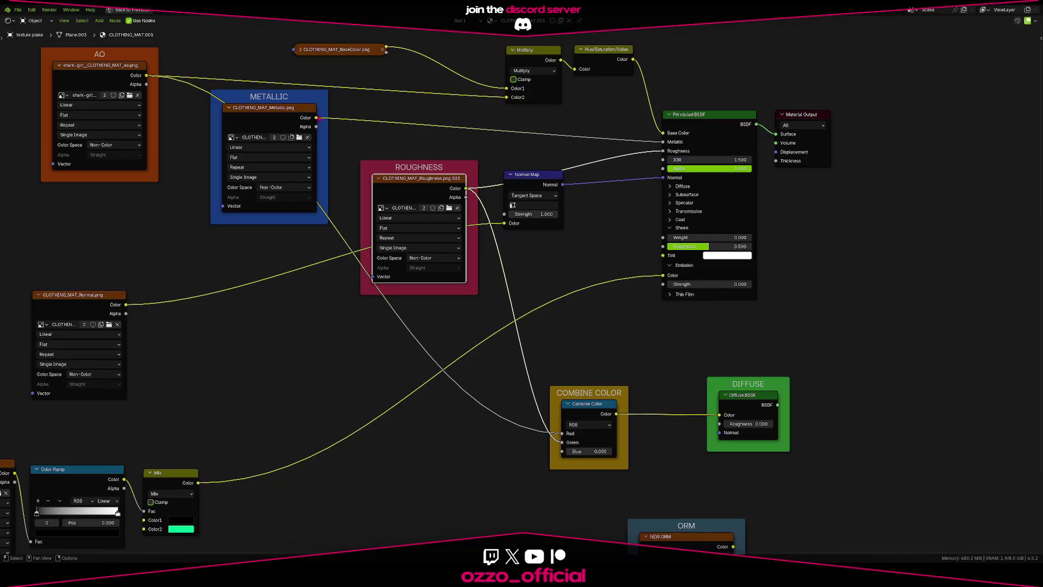
Back in Blender, link the metallic texture's color to the Blue input of the Combine Color node.
{"action": "mouse_move", "coordinate": [316, 116]}
{"action": "left_mouse_down"}
{"action": "mouse_move", "coordinate": [501, 452]}
{"action": "mouse_move", "coordinate": [563, 457]}
{"action": "left_mouse_up"}
{"action": "scroll", "coordinate": [560, 357], "scroll_direction": "up", "scroll_amount": 3}
{"action": "scroll", "coordinate": [560, 357], "scroll_direction": "up", "scroll_amount": 4}
{"action": "left_click_drag", "start_coordinate": [501, 296], "coordinate": [482, 271]}
{"action": "right_click", "coordinate": [481, 271]}
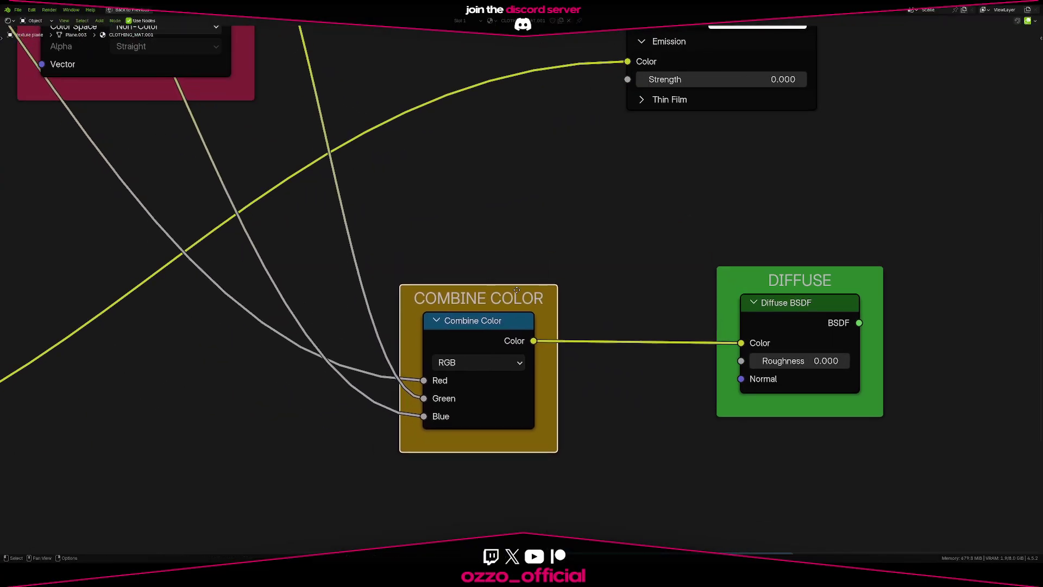
Check the Combine Color to Diffuse BSDF link and the NEW ORM texture node, and restore the multi-editor layout.
{"action": "middle_click_drag", "start_coordinate": [646, 339], "coordinate": [395, 254]}
{"action": "mouse_move", "coordinate": [556, 193]}
{"action": "left_mouse_down"}
{"action": "mouse_move", "coordinate": [582, 184]}
{"action": "mouse_move", "coordinate": [570, 201]}
{"action": "left_mouse_up"}
{"action": "right_click", "coordinate": [570, 201]}
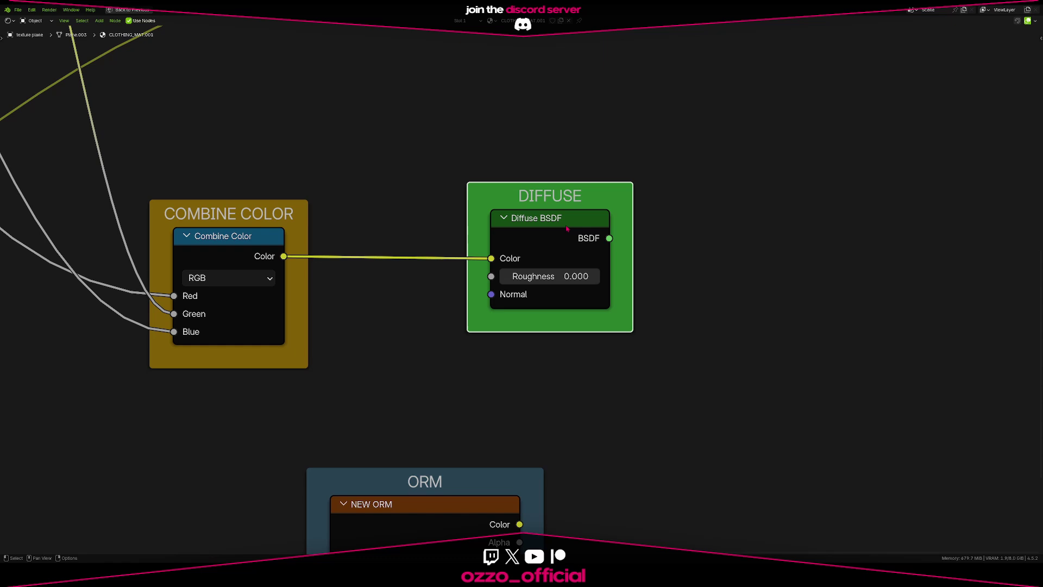
{"action": "middle_click_drag", "start_coordinate": [512, 438], "coordinate": [535, 199]}
{"action": "mouse_move", "coordinate": [484, 231]}
{"action": "left_mouse_down"}
{"action": "mouse_move", "coordinate": [498, 240]}
{"action": "mouse_move", "coordinate": [477, 232]}
{"action": "left_mouse_up"}
{"action": "key", "text": "ctrl+space"}
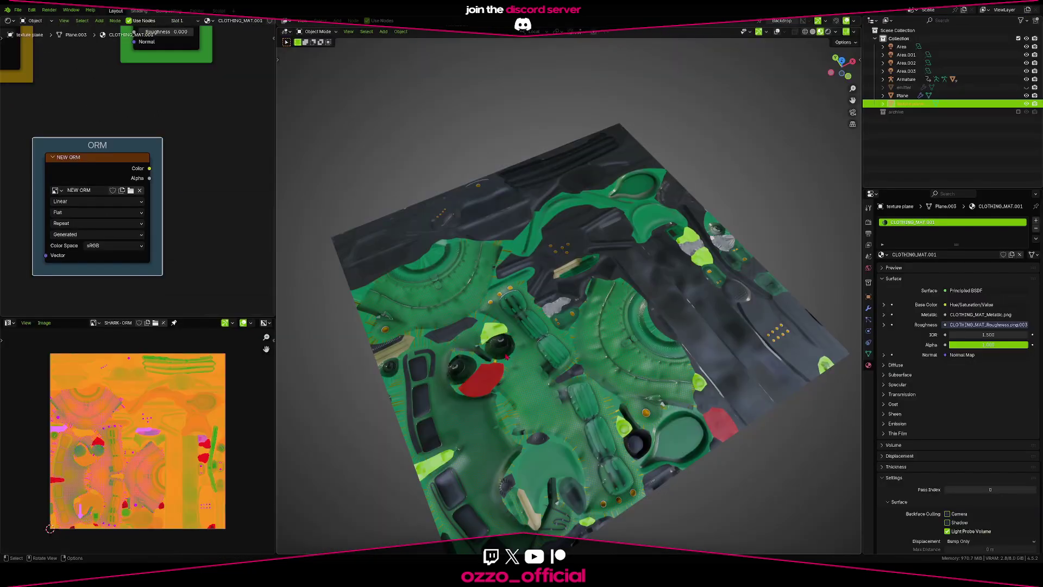
Switch the render engine to Cycles and bring up the Bake settings.
{"action": "left_click", "coordinate": [869, 223]}
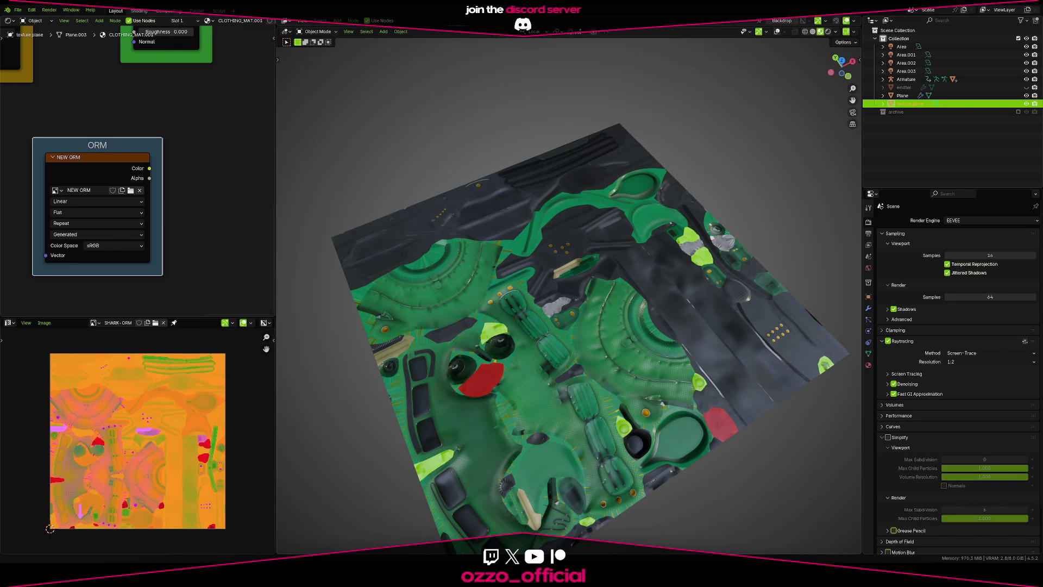
{"action": "left_click", "coordinate": [979, 220]}
{"action": "left_click", "coordinate": [959, 250]}
{"action": "scroll", "coordinate": [925, 478], "scroll_direction": "down", "scroll_amount": 6}
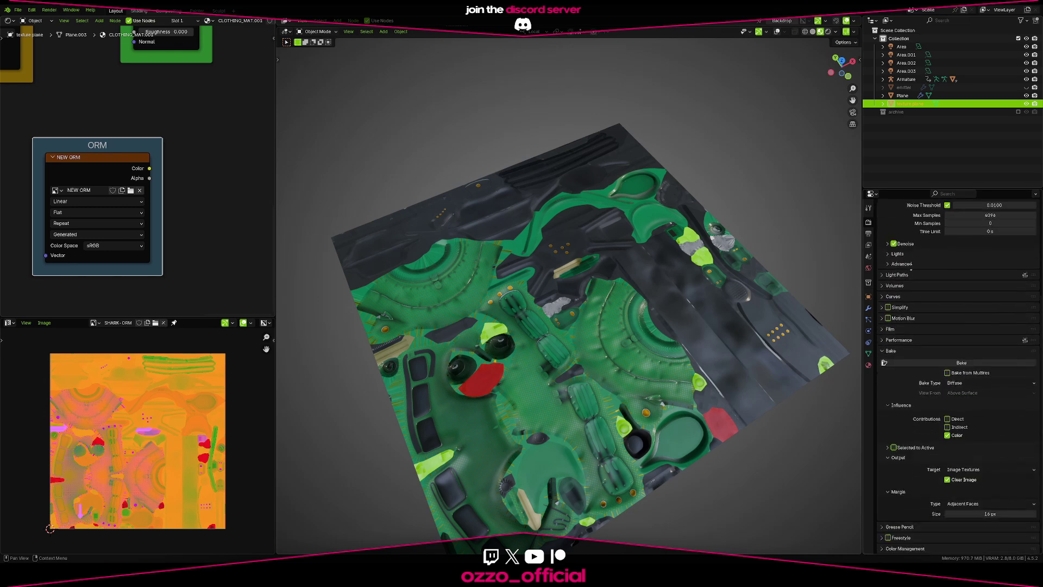
{"action": "middle_click_drag", "start_coordinate": [799, 315], "coordinate": [816, 263], "text": "shift"}
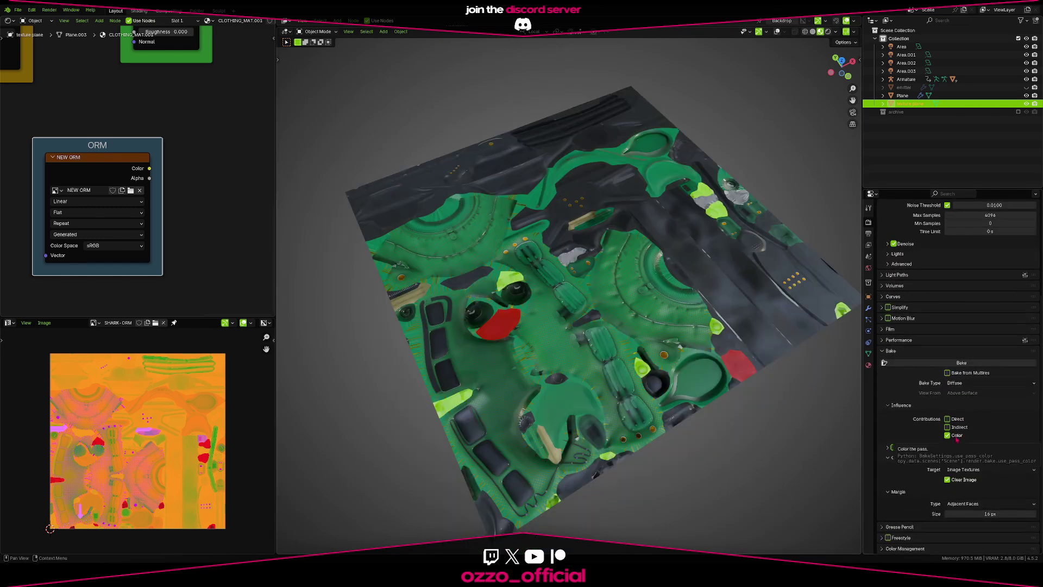
Bake the diffuse color into the active NEW ORM image texture, with the Diffuse BSDF connected to the material output.
{"action": "left_click", "coordinate": [110, 168]}
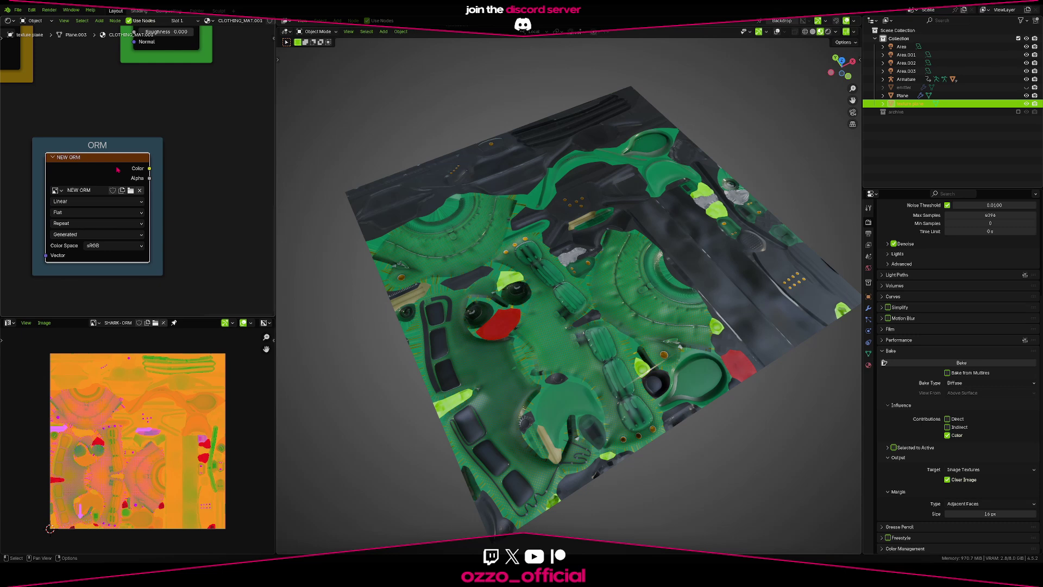
{"action": "left_click", "coordinate": [117, 169], "text": "ctrl+shift"}
{"action": "left_click", "coordinate": [144, 112], "text": "ctrl+shift"}
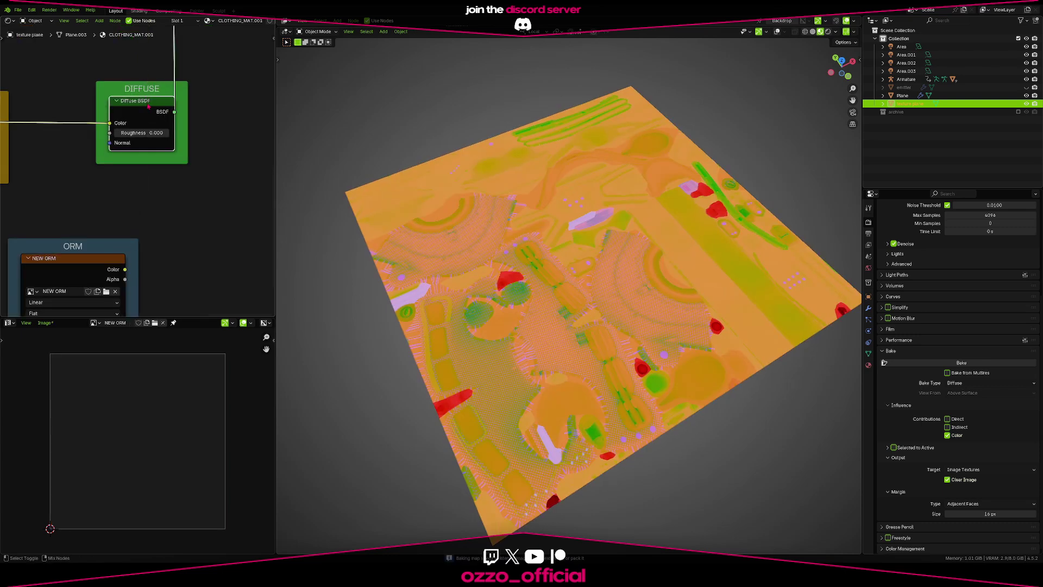
{"action": "middle_click_drag", "start_coordinate": [143, 200], "coordinate": [170, 112]}
{"action": "left_click", "coordinate": [113, 180]}
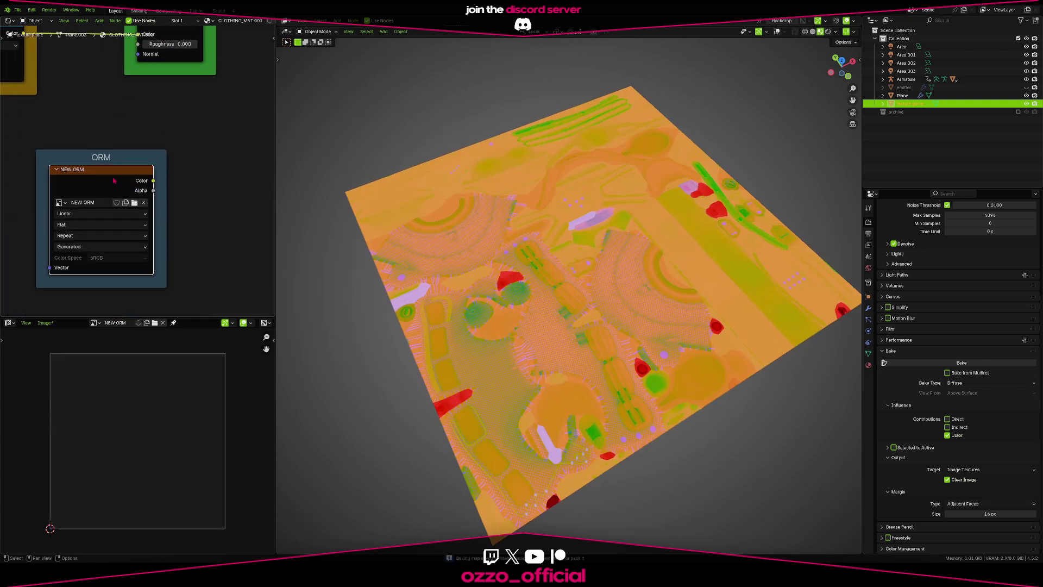
{"action": "left_click", "coordinate": [900, 364]}
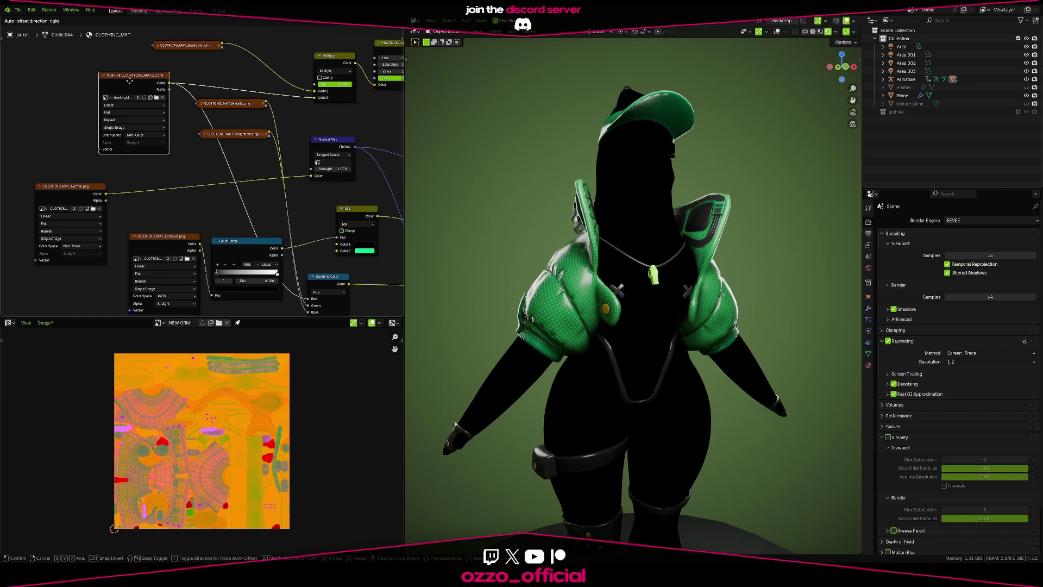
Delete the separate occlusion, roughness and metallic texture nodes from the CLOTHING_MAT shader graph.
{"action": "middle_click_drag", "start_coordinate": [239, 109], "coordinate": [224, 151]}
{"action": "key", "text": "x"}
{"action": "left_click", "coordinate": [224, 150]}
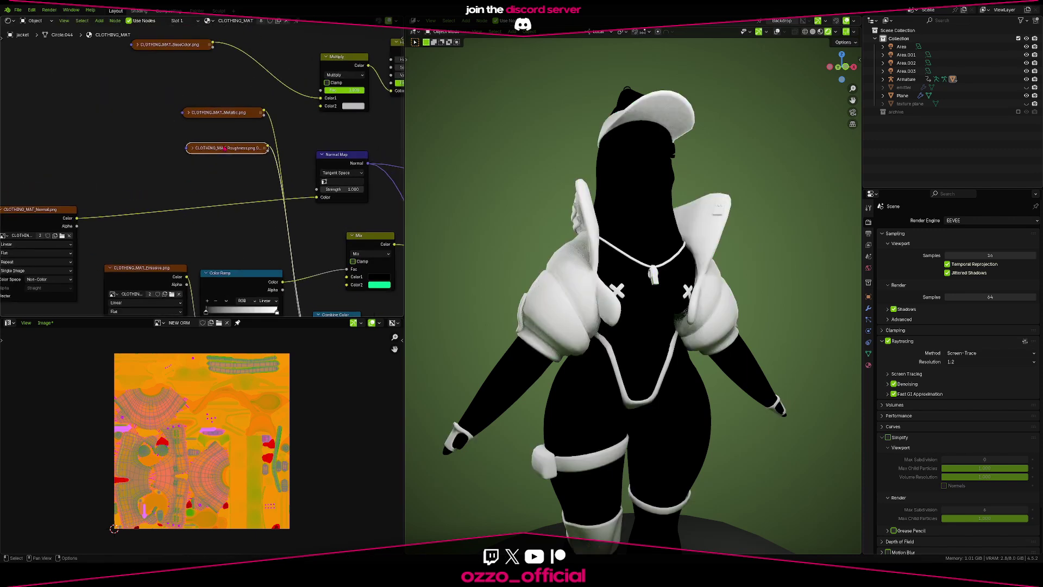
{"action": "key", "text": "x"}
{"action": "left_click", "coordinate": [226, 113]}
{"action": "key", "text": "x"}
Move the SHARK-ORM texture and its Separate Color node up beside the Multiply node.
{"action": "middle_click_drag", "start_coordinate": [227, 110], "coordinate": [169, 224]}
{"action": "scroll", "coordinate": [170, 223], "scroll_direction": "down", "scroll_amount": 3}
{"action": "left_click_drag", "start_coordinate": [155, 219], "coordinate": [239, 282]}
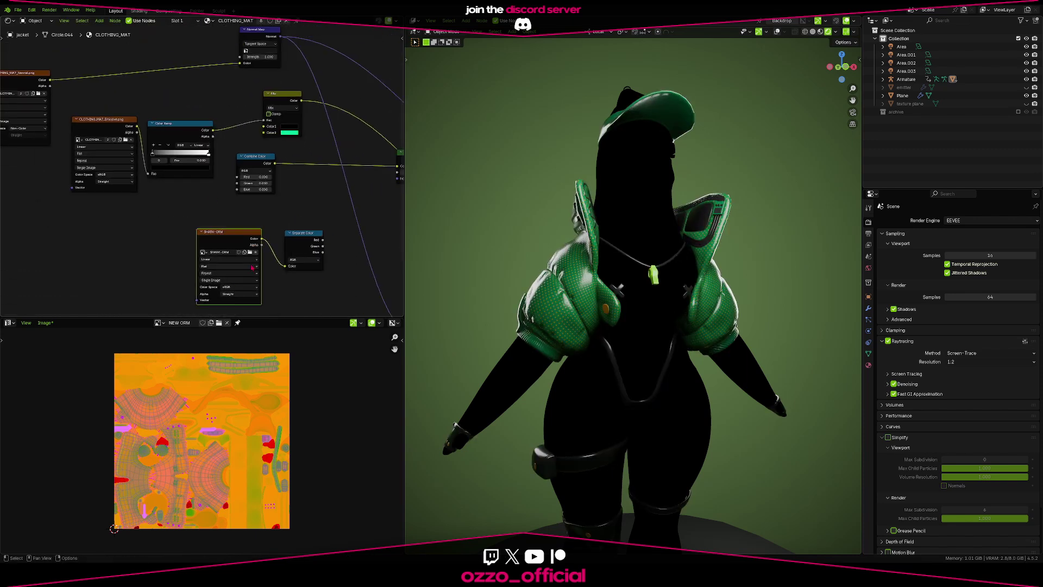
{"action": "left_click_drag", "start_coordinate": [140, 267], "coordinate": [294, 222]}
{"action": "middle_click_drag", "start_coordinate": [281, 220], "coordinate": [324, 302]}
{"action": "key", "text": "g"}
{"action": "left_click", "coordinate": [185, 65]}
{"action": "scroll", "coordinate": [211, 228], "scroll_direction": "up", "scroll_amount": 3}
{"action": "middle_click_drag", "start_coordinate": [247, 100], "coordinate": [195, 220]}
{"action": "key", "text": "g"}
{"action": "left_click", "coordinate": [215, 213]}
{"action": "left_click", "coordinate": [157, 176]}
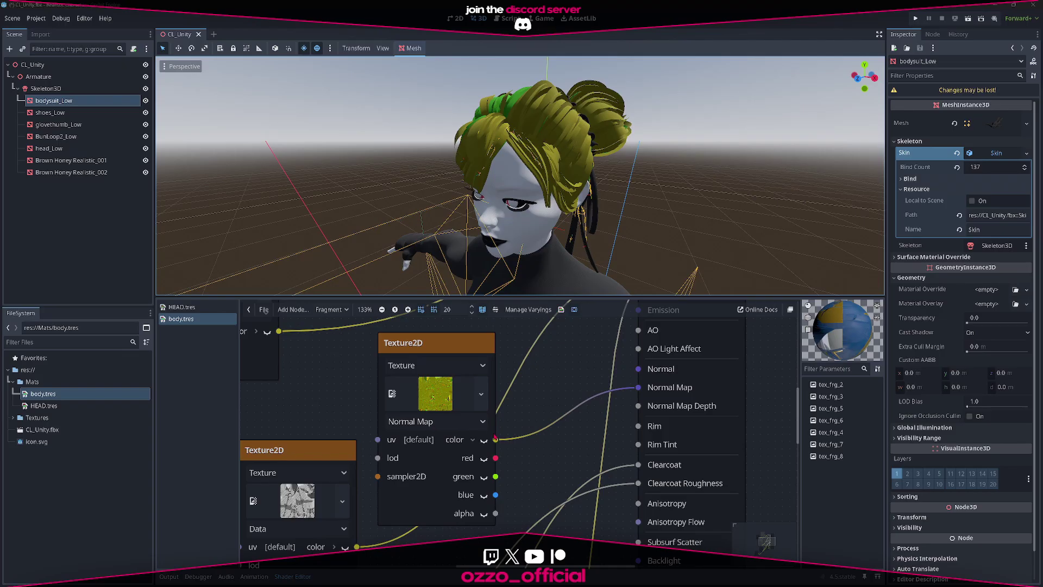
In Godot's body.tres shader, link the red output of the normal-map Texture2D node to the AO input.
{"action": "scroll", "coordinate": [494, 455], "scroll_direction": "up", "scroll_amount": 2}
{"action": "left_click_drag", "start_coordinate": [428, 330], "coordinate": [437, 338]}
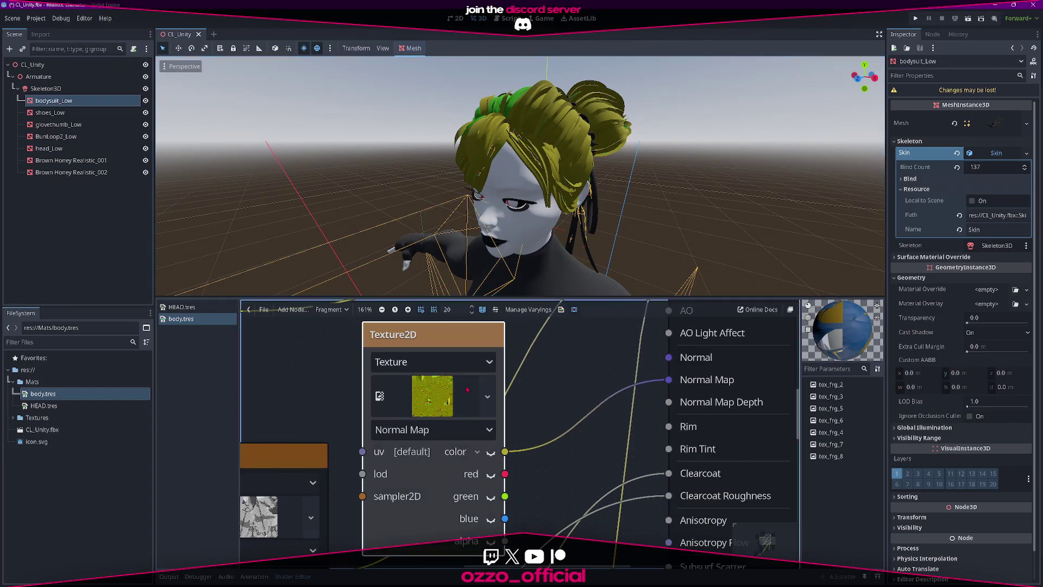
{"action": "left_click", "coordinate": [477, 453]}
{"action": "left_click", "coordinate": [477, 453]}
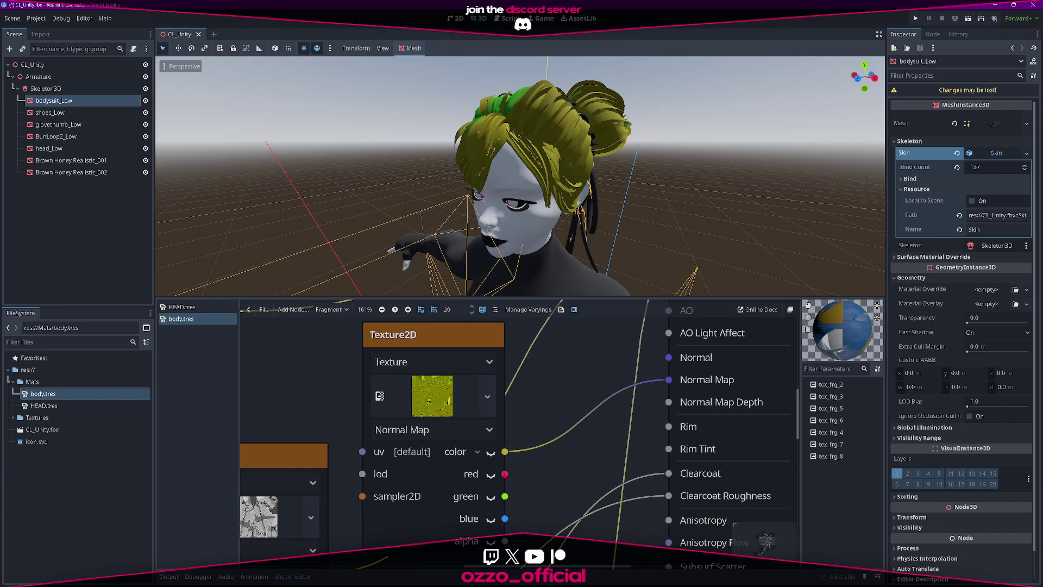
{"action": "left_click_drag", "start_coordinate": [505, 474], "coordinate": [565, 388]}
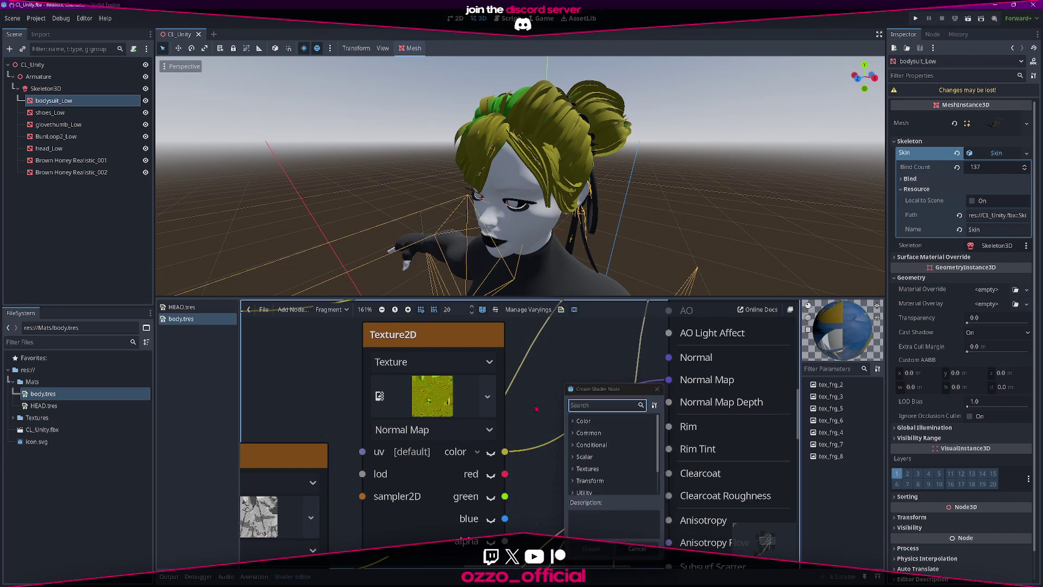
{"action": "left_click", "coordinate": [657, 391]}
{"action": "middle_click_drag", "start_coordinate": [566, 470], "coordinate": [499, 508]}
{"action": "left_click_drag", "start_coordinate": [439, 512], "coordinate": [608, 346]}
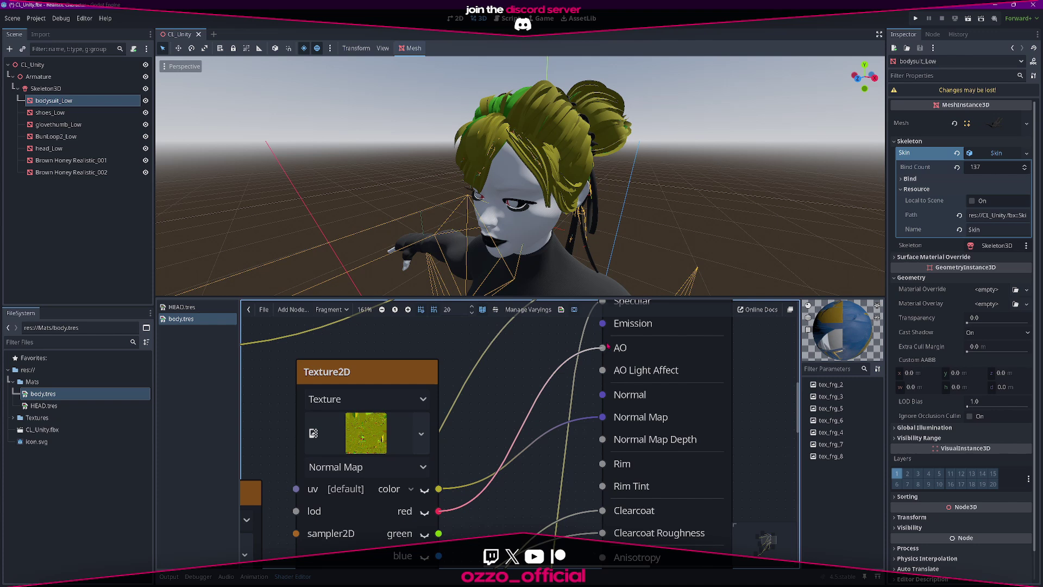
{"action": "scroll", "coordinate": [501, 511], "scroll_direction": "down", "scroll_amount": 2, "text": "ctrl"}
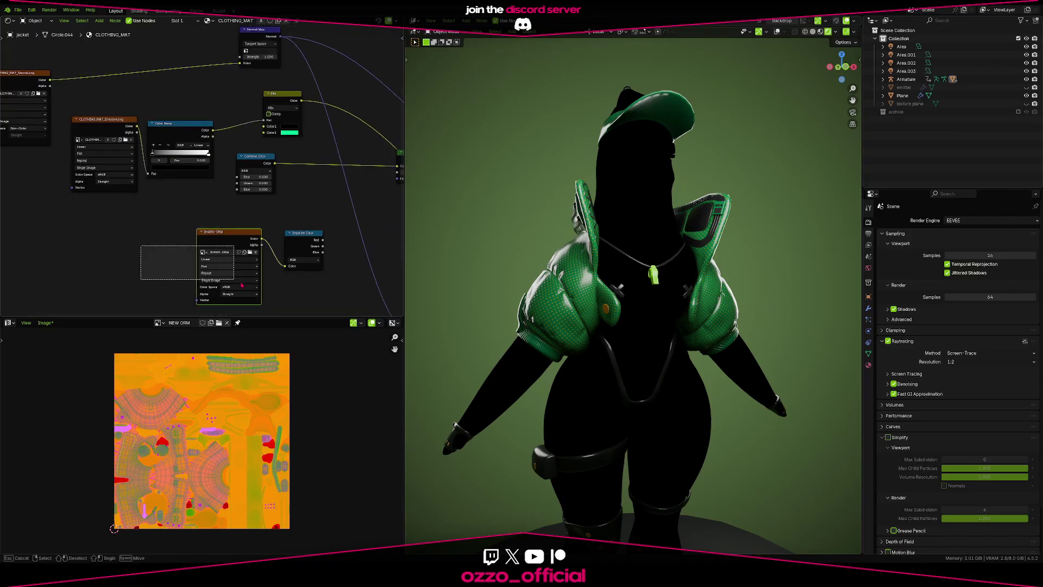
Back in Blender, place the SHARK-ORM texture and Separate Color nodes beside the Multiply node and link Red to its Color2 input.
{"action": "key", "text": "g"}
{"action": "left_click", "coordinate": [187, 76]}
{"action": "middle_click_drag", "start_coordinate": [233, 125], "coordinate": [175, 217]}
{"action": "scroll", "coordinate": [239, 227], "scroll_direction": "up", "scroll_amount": 3}
{"action": "key", "text": "g"}
{"action": "left_click", "coordinate": [242, 210]}
{"action": "left_click_drag", "start_coordinate": [144, 176], "coordinate": [156, 177]}
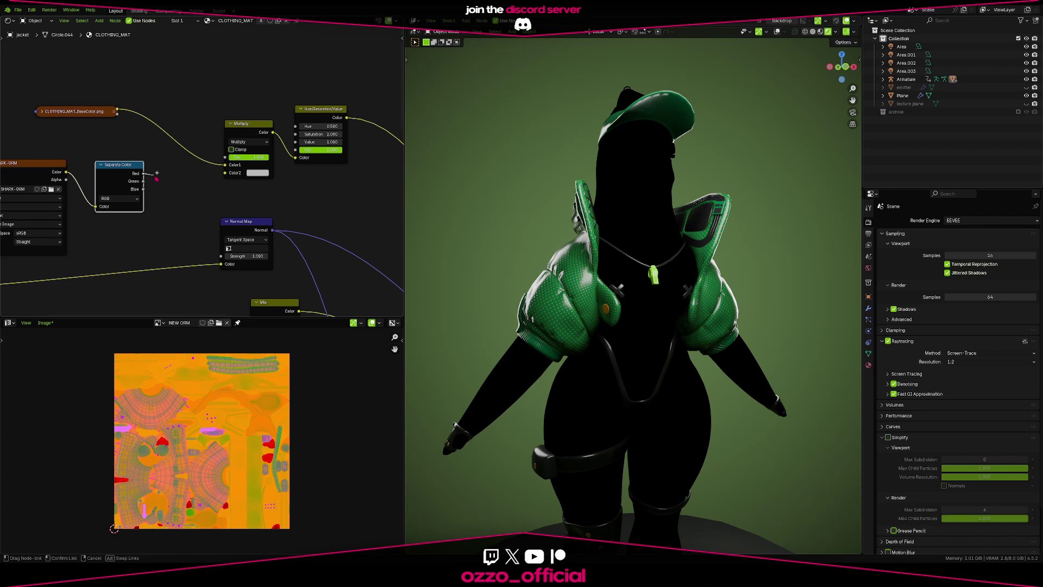
{"action": "left_click_drag", "start_coordinate": [222, 178], "coordinate": [223, 177]}
Move the Principled BSDF node closer to the color and normal map nodes.
{"action": "middle_click_drag", "start_coordinate": [299, 263], "coordinate": [156, 175]}
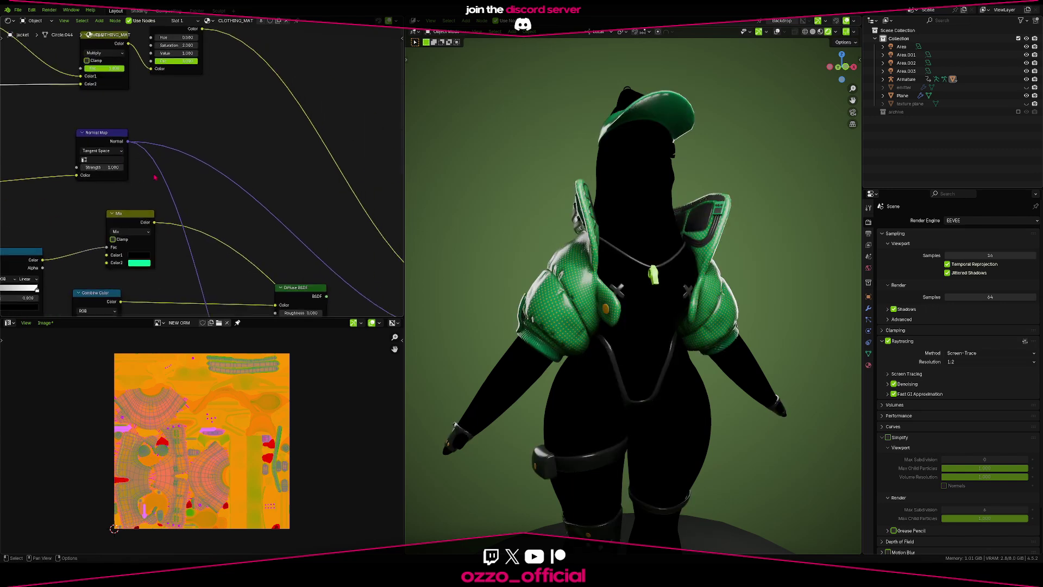
{"action": "scroll", "coordinate": [337, 217], "scroll_direction": "down", "scroll_amount": 5}
{"action": "middle_click_drag", "start_coordinate": [337, 217], "coordinate": [193, 168]}
{"action": "left_click", "coordinate": [316, 253]}
{"action": "key", "text": "g"}
{"action": "left_click", "coordinate": [182, 111]}
Link the Separate Color node's Green output to Roughness and its Blue output to Metallic on the Principled BSDF.
{"action": "scroll", "coordinate": [261, 186], "scroll_direction": "up", "scroll_amount": 5}
{"action": "middle_click_drag", "start_coordinate": [49, 119], "coordinate": [131, 191]}
{"action": "scroll", "coordinate": [47, 145], "scroll_direction": "down", "scroll_amount": 1}
{"action": "left_click_drag", "start_coordinate": [29, 140], "coordinate": [271, 152]}
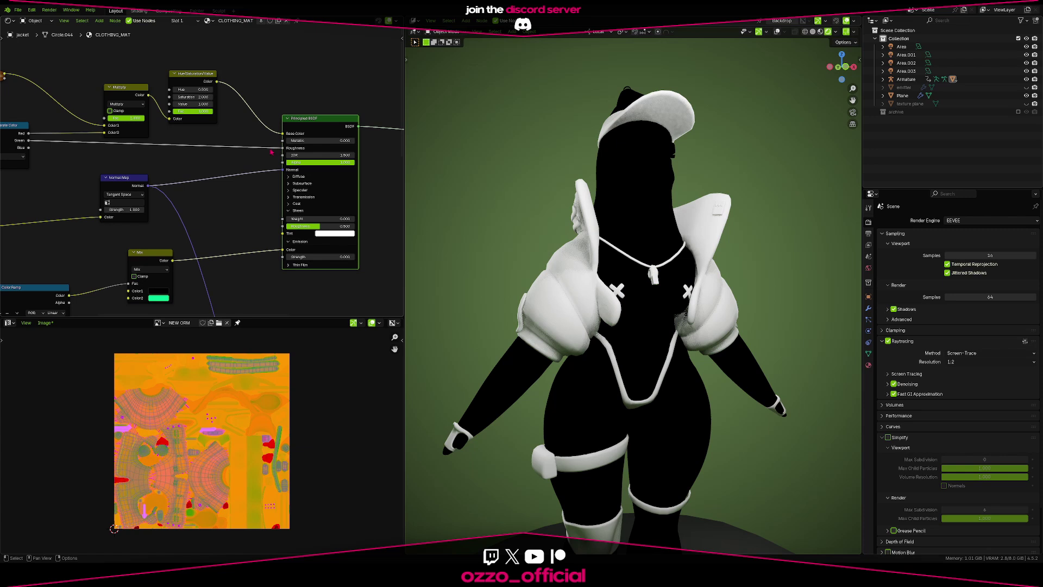
{"action": "left_click_drag", "start_coordinate": [29, 148], "coordinate": [161, 156]}
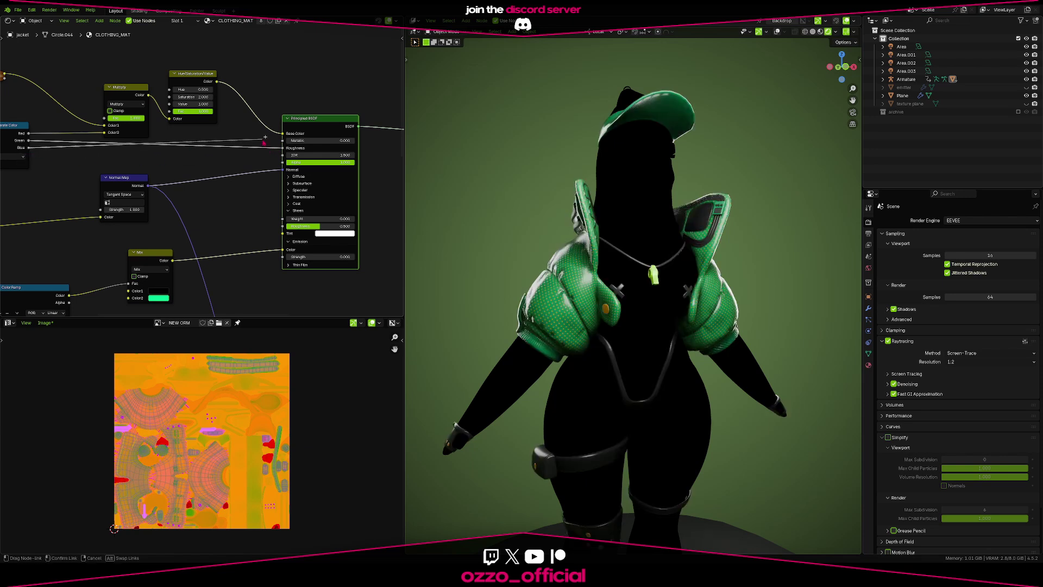
{"action": "left_click_drag", "start_coordinate": [264, 142], "coordinate": [282, 140]}
Examine the jacket up close and preview the SHARK-ORM texture and the Separate Color channels on the model.
{"action": "middle_click_drag", "start_coordinate": [515, 286], "coordinate": [576, 220]}
{"action": "middle_click_drag", "start_coordinate": [131, 157], "coordinate": [286, 161]}
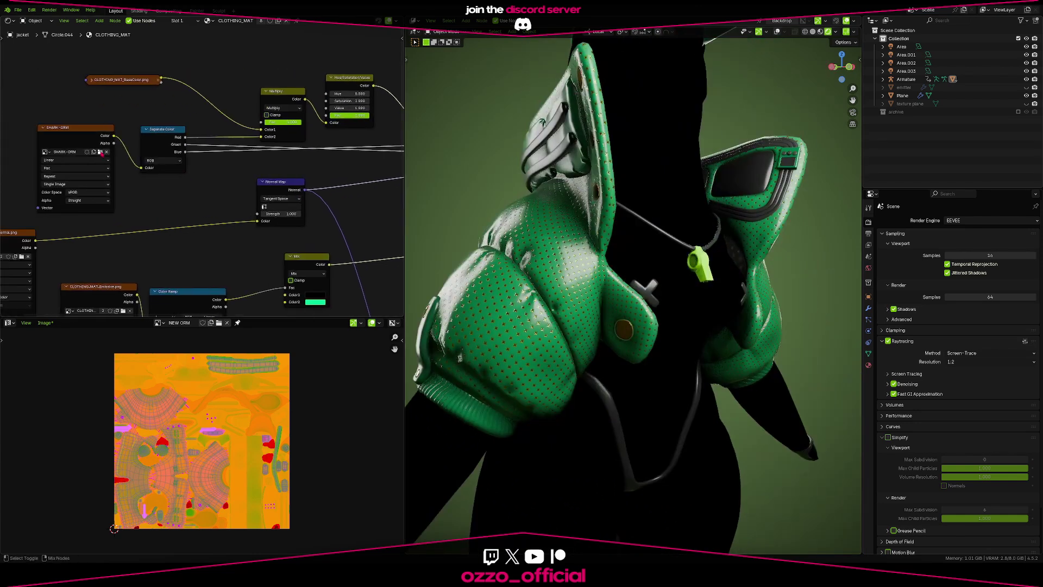
{"action": "left_click", "coordinate": [101, 153], "text": "ctrl+shift"}
{"action": "left_click", "coordinate": [156, 139], "text": "ctrl+shift"}
{"action": "left_click", "coordinate": [156, 139], "text": "ctrl+shift"}
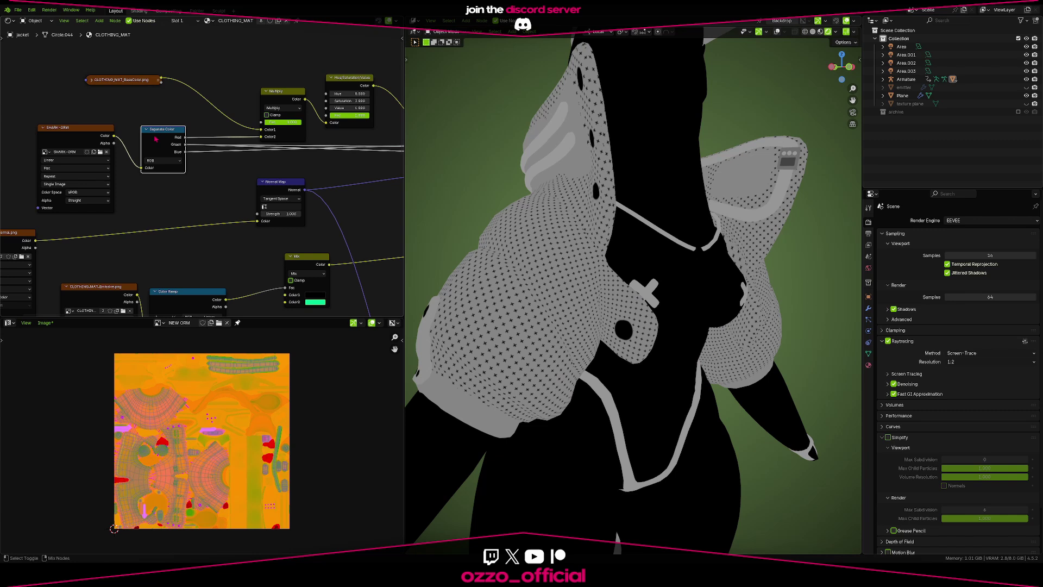
{"action": "left_click", "coordinate": [156, 140], "text": "ctrl+shift"}
Raise the Principled BSDF's Emission Strength to about 17 and inspect the jacket's glow.
{"action": "middle_click_drag", "start_coordinate": [261, 163], "coordinate": [76, 142]}
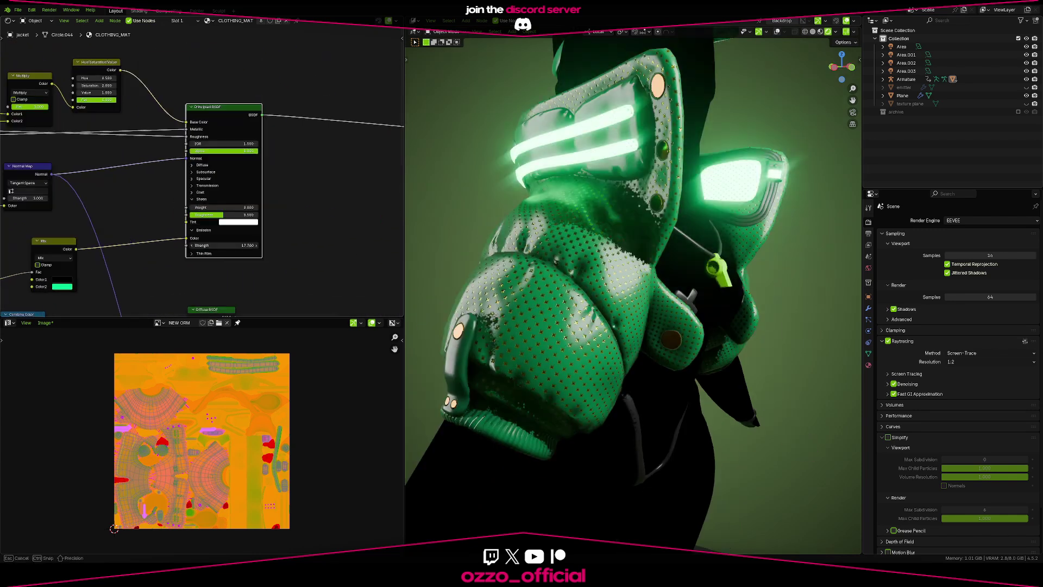
{"action": "left_click_drag", "start_coordinate": [224, 246], "coordinate": [250, 246]}
{"action": "middle_click_drag", "start_coordinate": [420, 277], "coordinate": [677, 322]}
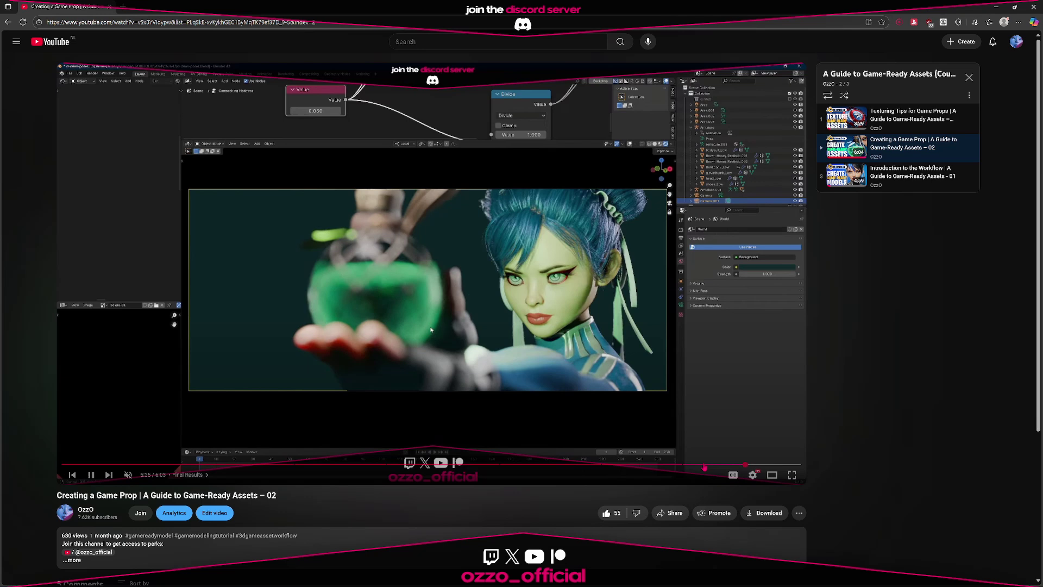
On YouTube, skip to the playlist's Introduction to the Workflow video and seek to its Game Engine Setup step.
{"action": "key", "text": "shift+n"}
{"action": "left_click", "coordinate": [742, 465]}
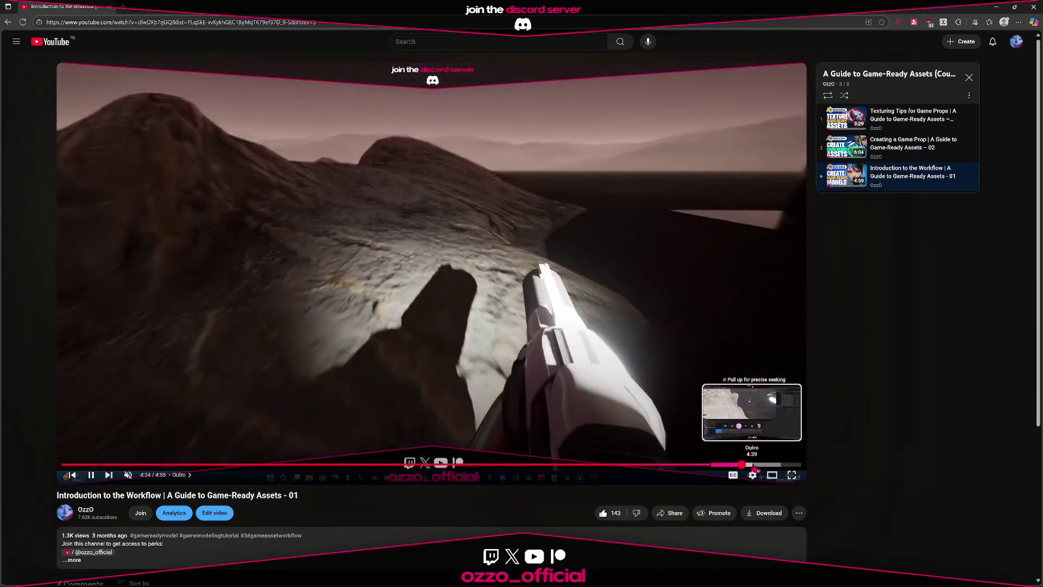
{"action": "left_click", "coordinate": [660, 465]}
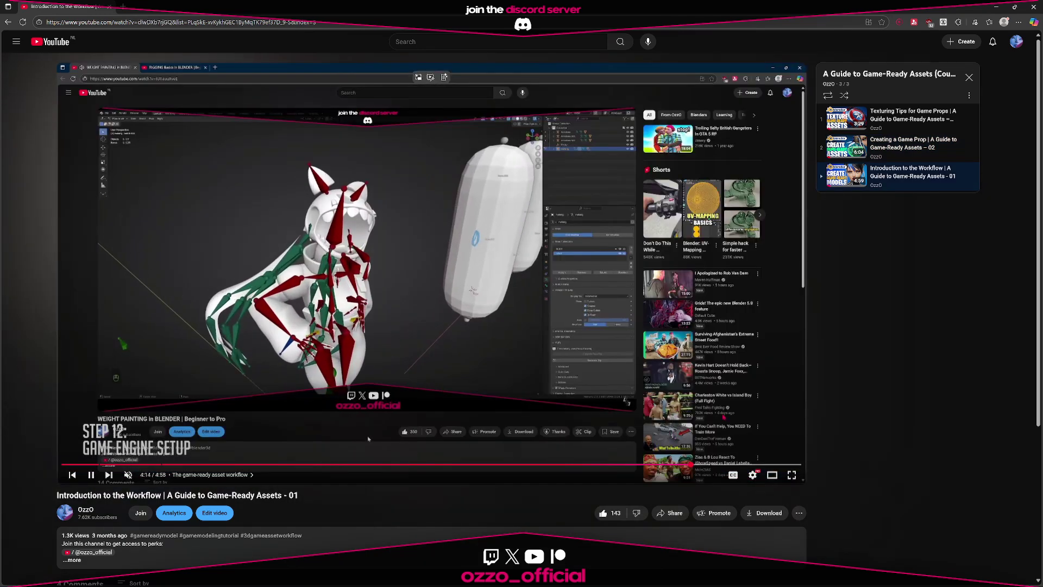